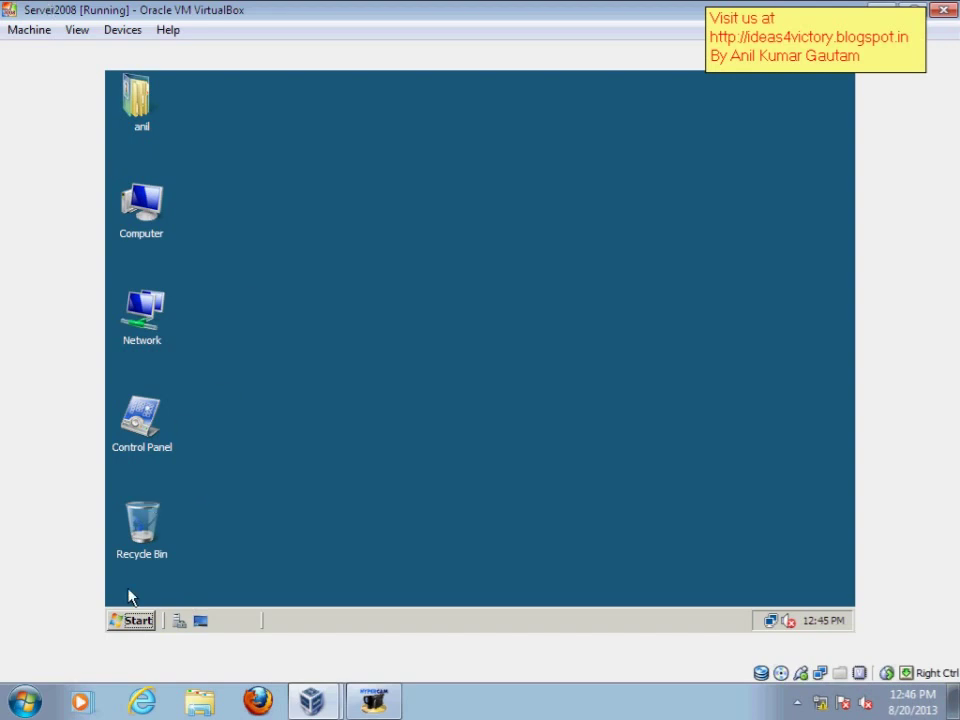
Lock the current user's session from the guest Start menu
{"action": "left_click", "coordinate": [135, 620]}
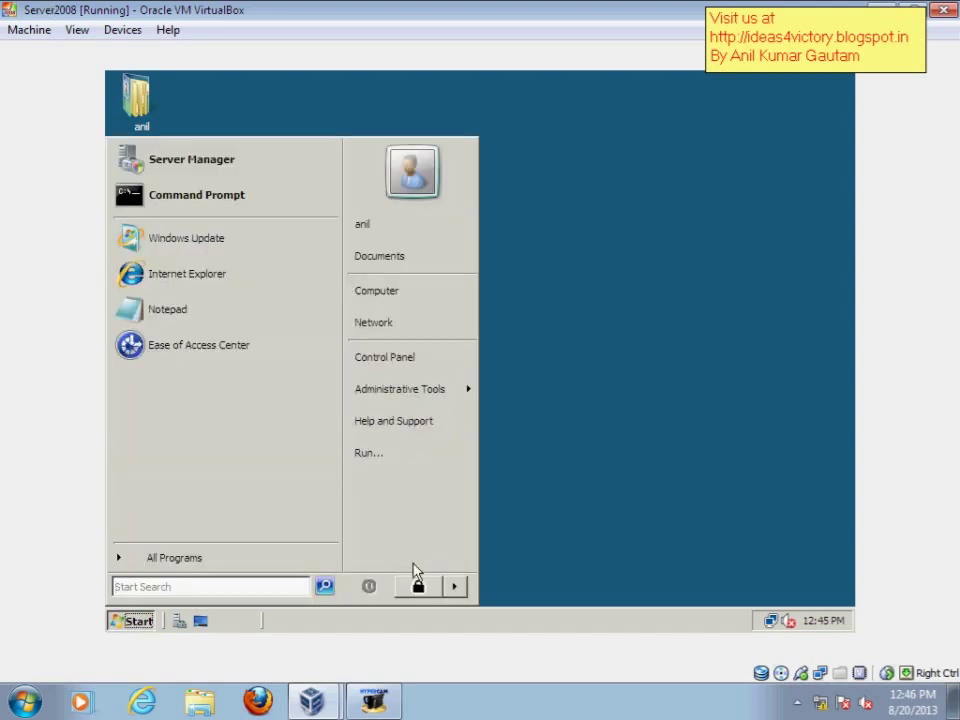
{"action": "left_click", "coordinate": [454, 586]}
{"action": "left_click", "coordinate": [507, 536]}
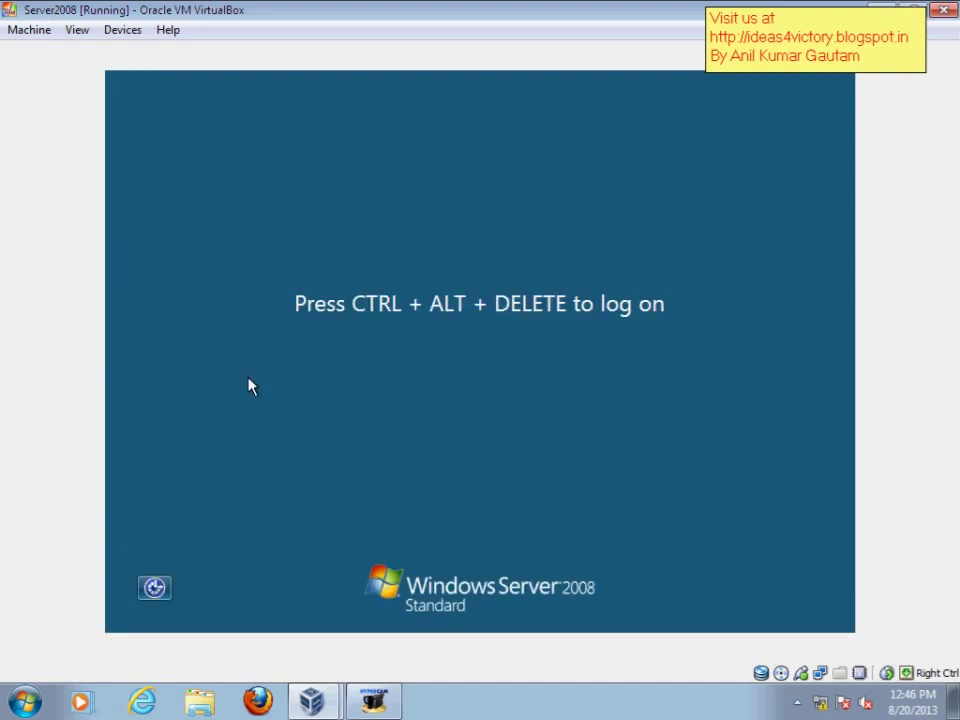
Send Ctrl-Alt-Del and log on as Administrator with the account password
{"action": "left_click", "coordinate": [48, 28]}
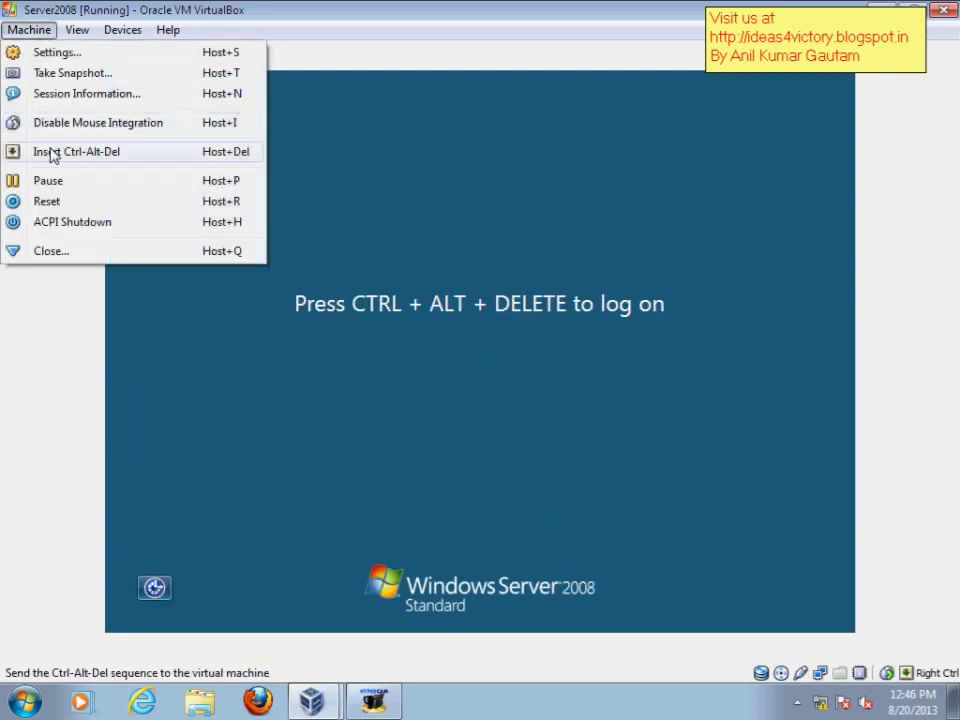
{"action": "left_click", "coordinate": [51, 152]}
{"action": "left_click", "coordinate": [393, 398]}
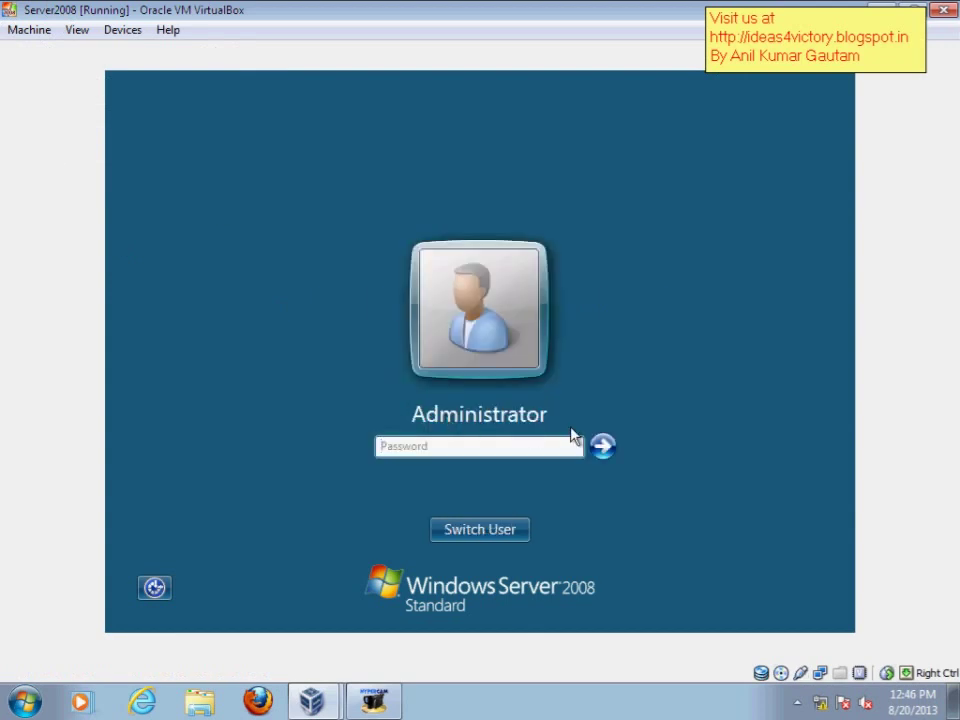
{"action": "type", "text": "123456"}
{"action": "key", "text": "Return"}
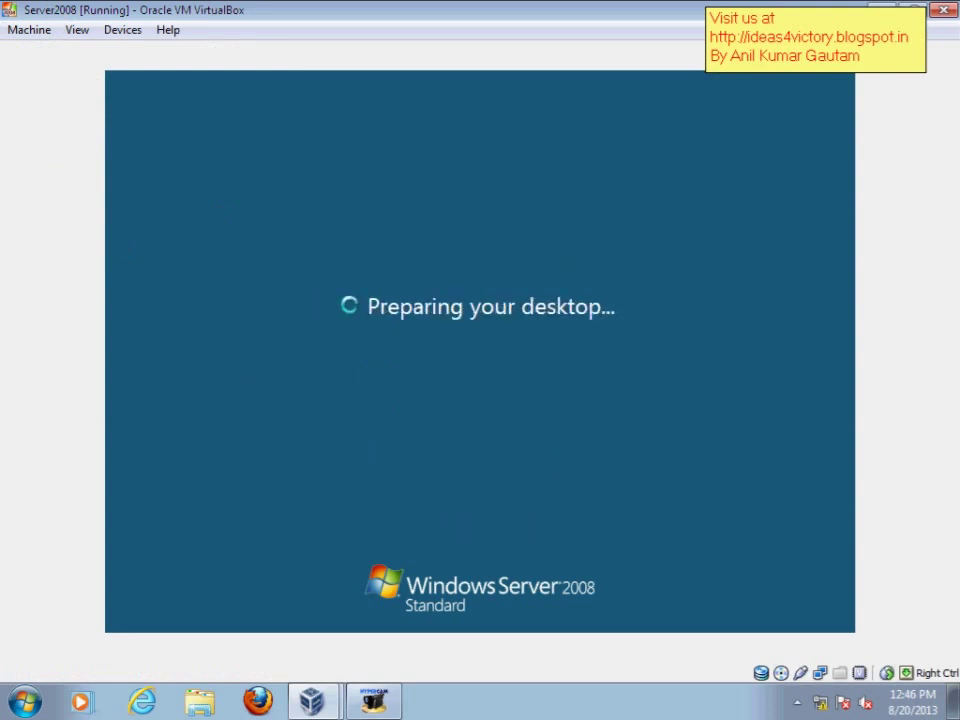
Refresh the guest desktop three times from its context menu
{"action": "right_click", "coordinate": [300, 303]}
{"action": "left_click", "coordinate": [337, 337]}
{"action": "right_click", "coordinate": [333, 337]}
{"action": "left_click", "coordinate": [379, 379]}
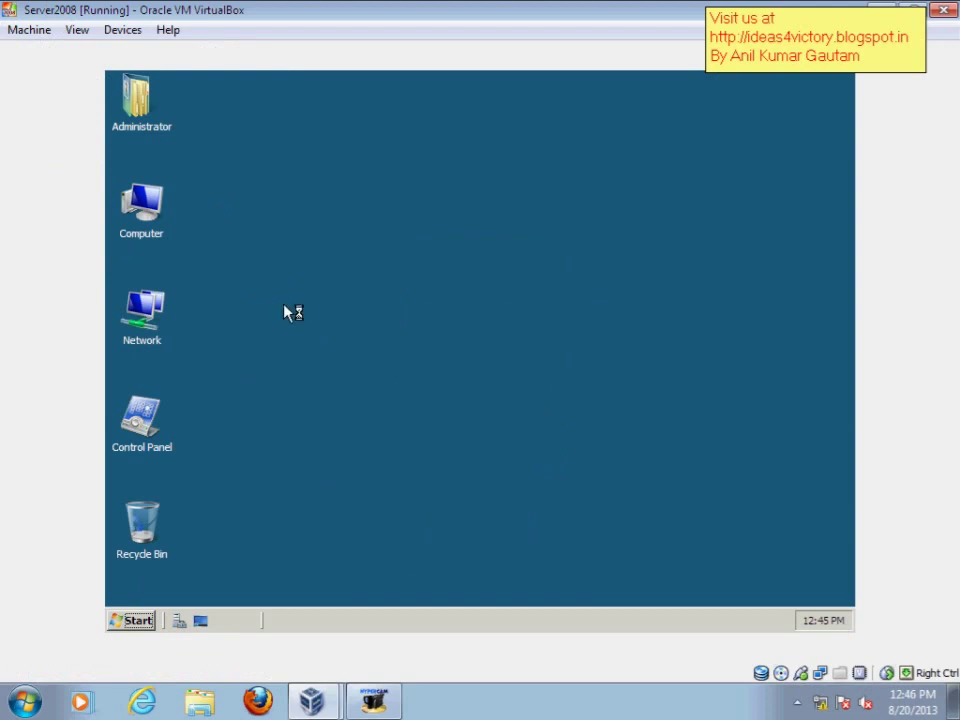
{"action": "right_click", "coordinate": [285, 306]}
{"action": "left_click", "coordinate": [332, 348]}
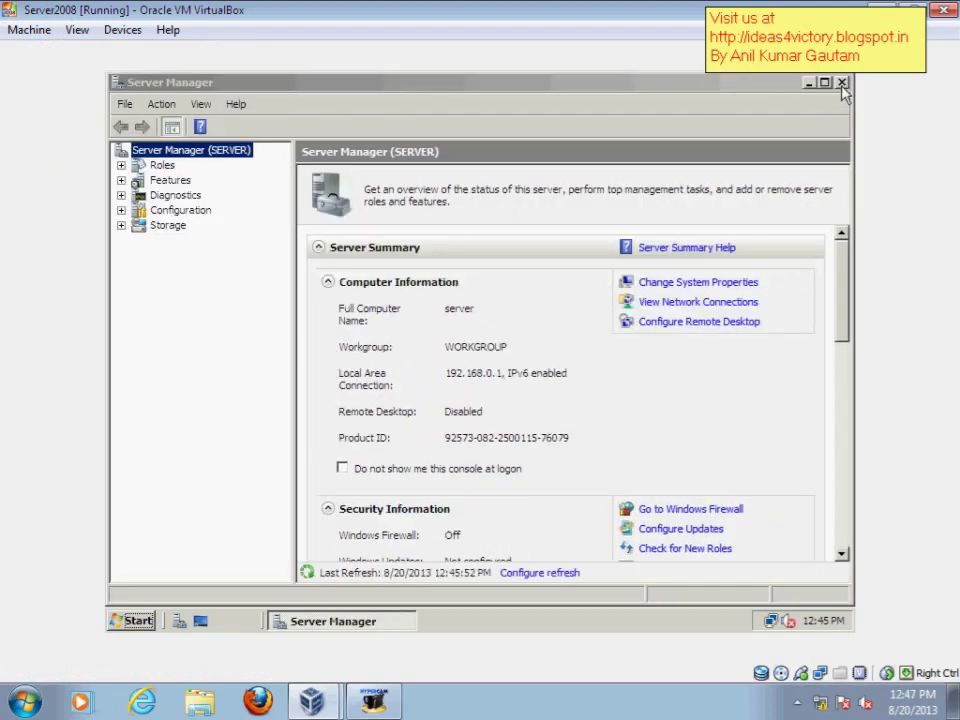
Restart Server Manager and launch Add Role Services for the File Services role
{"action": "left_click", "coordinate": [842, 84]}
{"action": "left_click", "coordinate": [130, 622]}
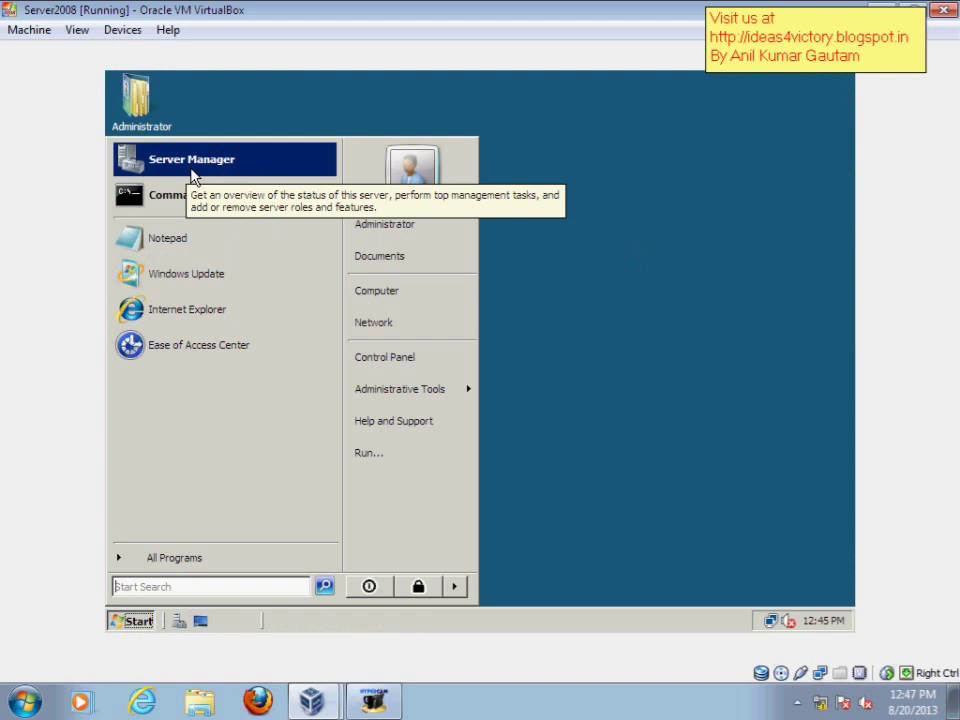
{"action": "left_click", "coordinate": [193, 176]}
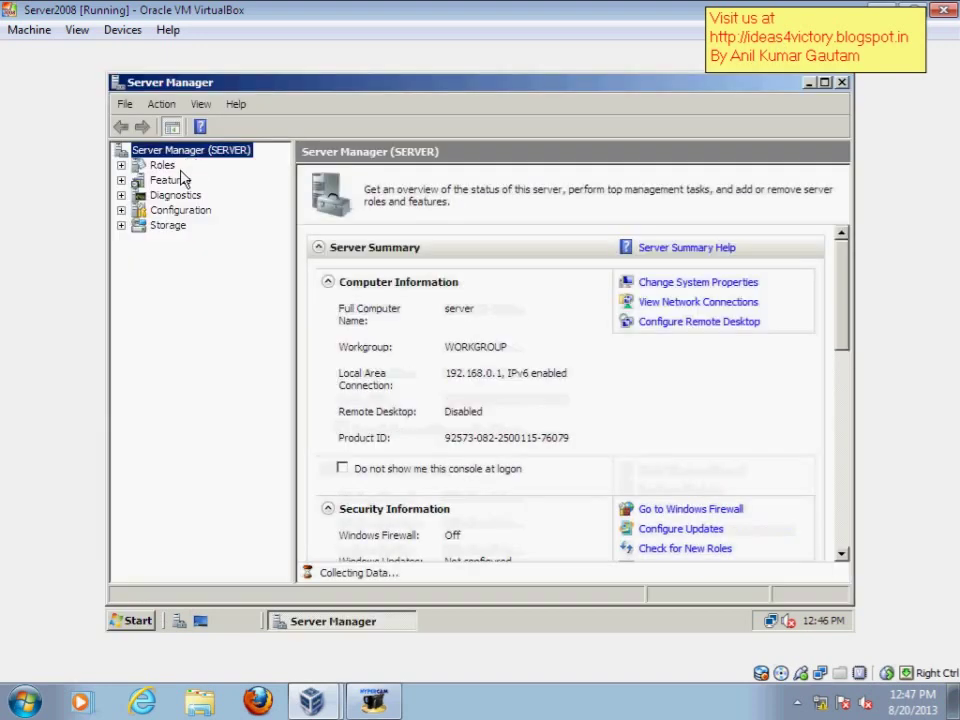
{"action": "left_click", "coordinate": [158, 169]}
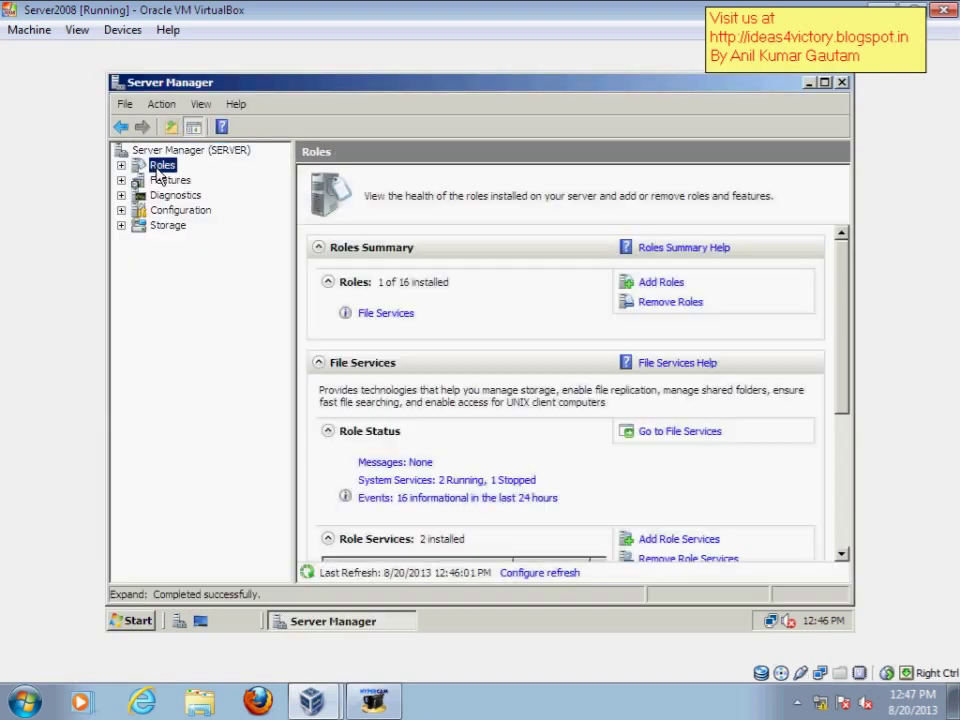
{"action": "left_click", "coordinate": [374, 314]}
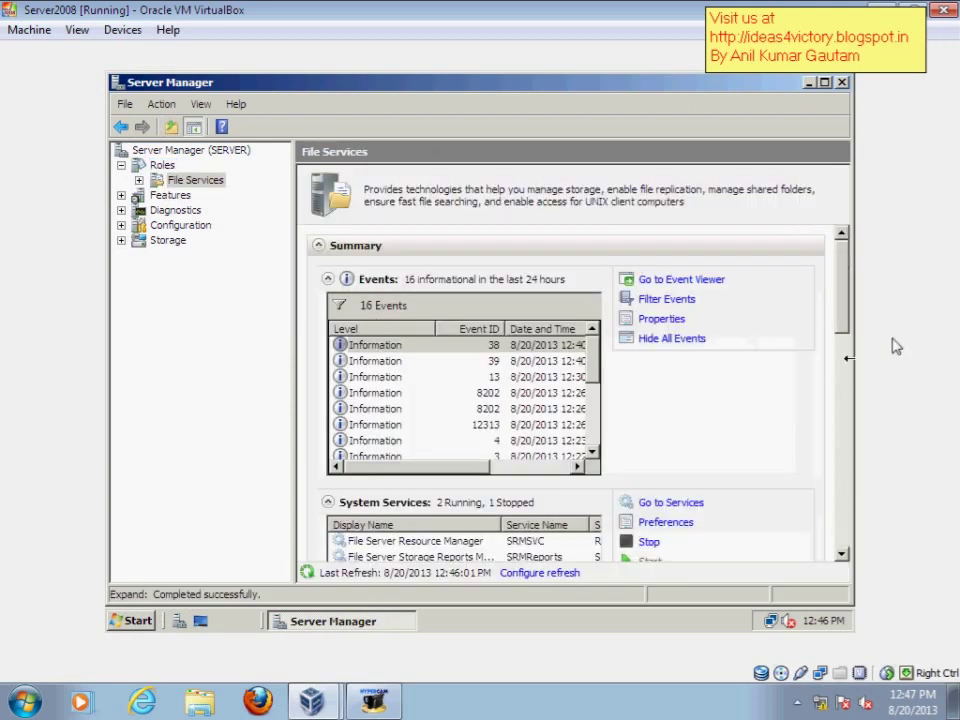
{"action": "left_click_drag", "start_coordinate": [844, 270], "coordinate": [838, 358]}
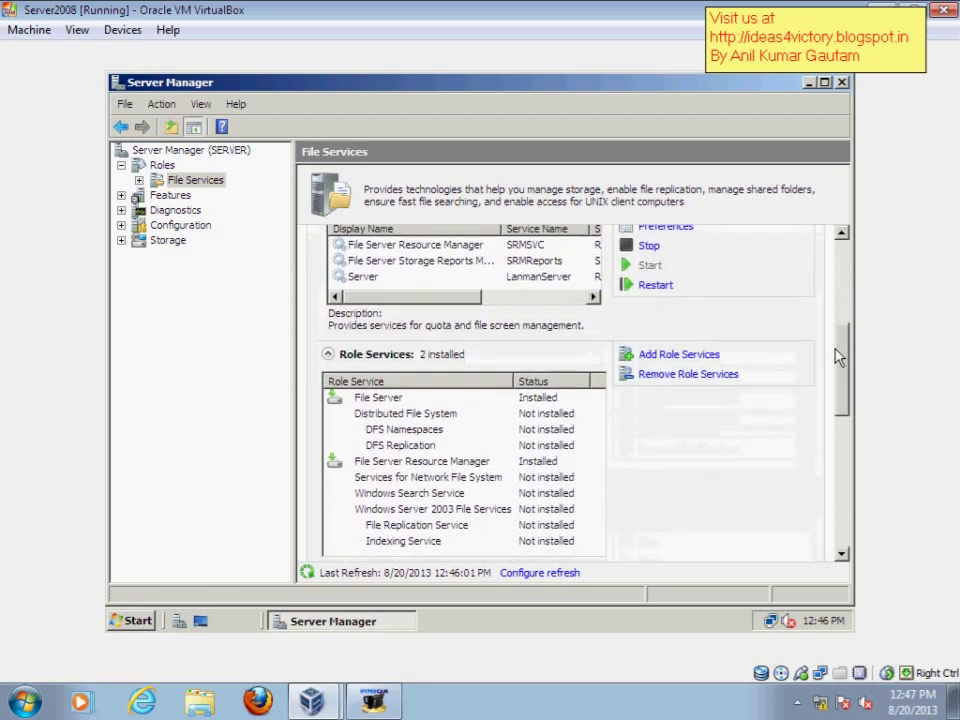
{"action": "left_click", "coordinate": [645, 356]}
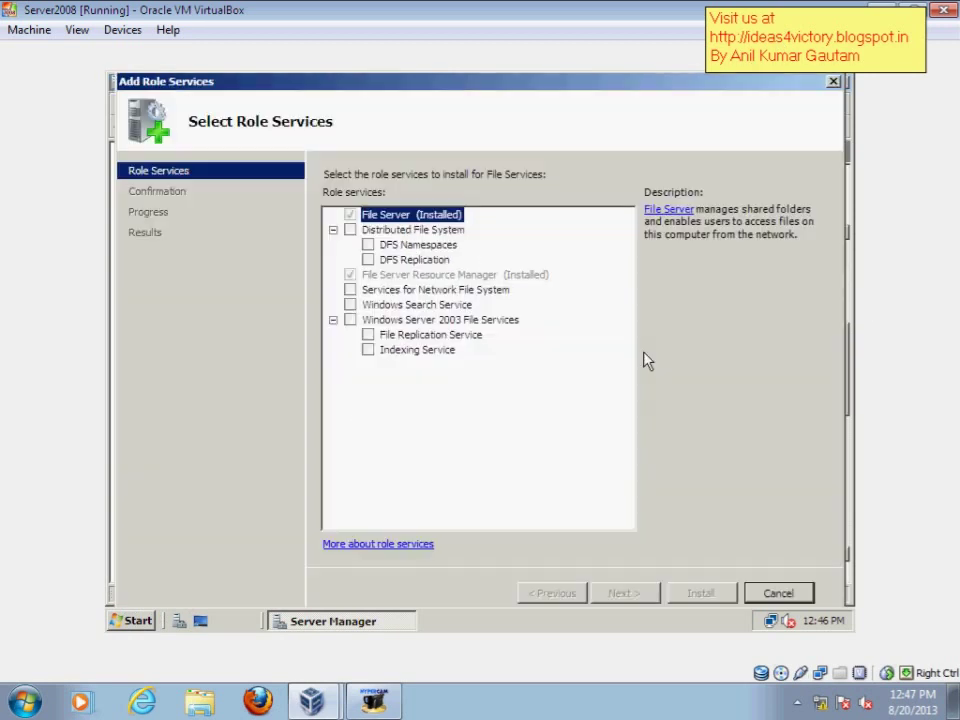
Review File Server Resource Manager, ticking then unticking Distributed File System
{"action": "left_click", "coordinate": [368, 276]}
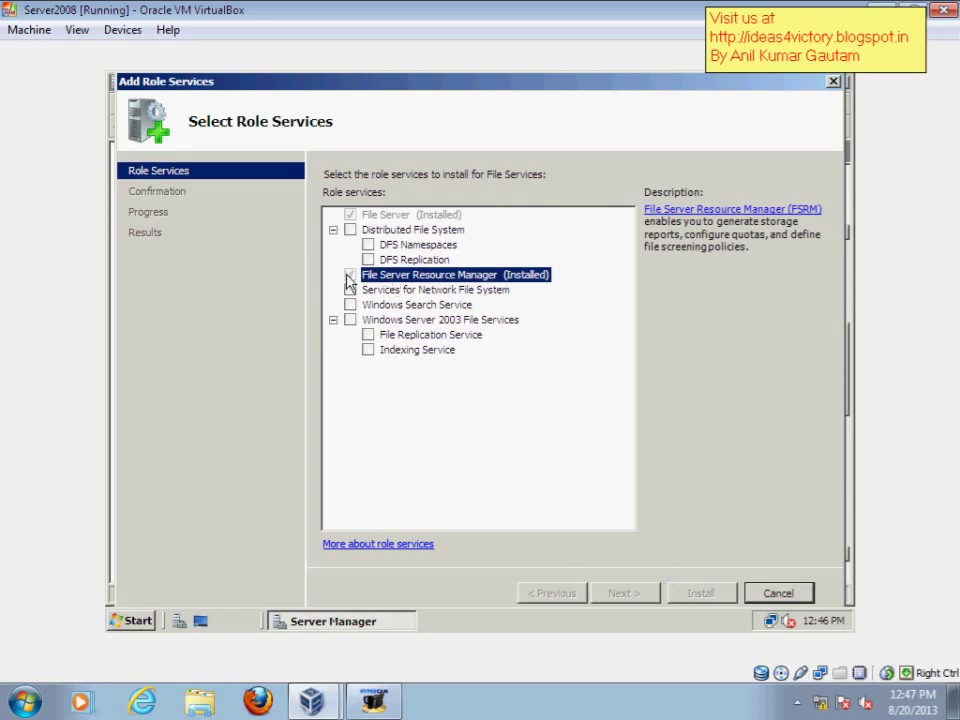
{"action": "left_click", "coordinate": [349, 231]}
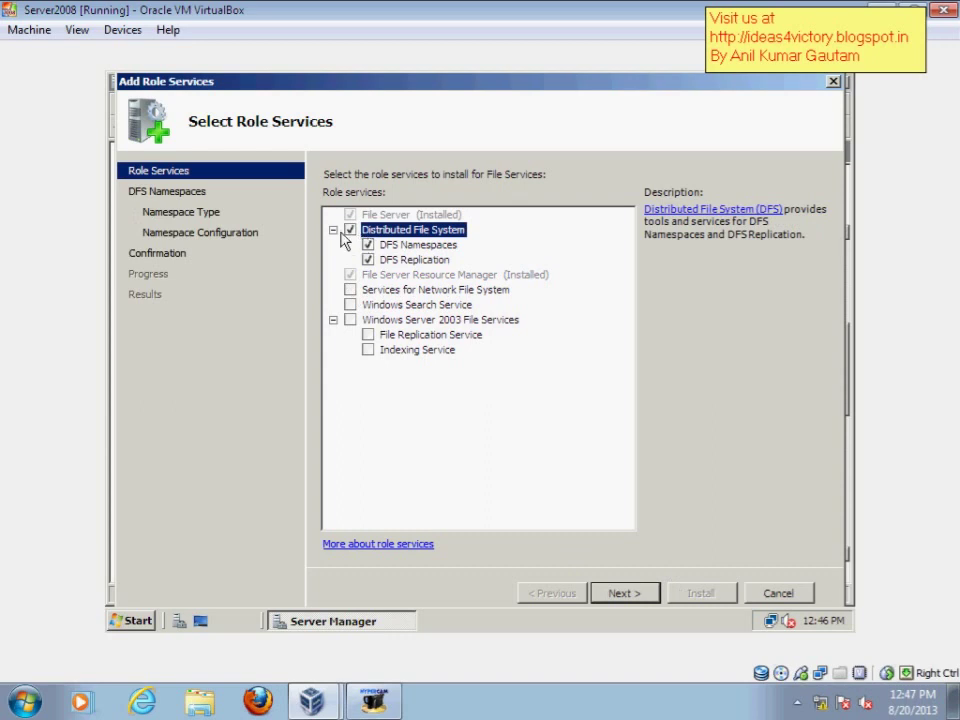
{"action": "left_click", "coordinate": [349, 231]}
{"action": "left_click", "coordinate": [355, 275]}
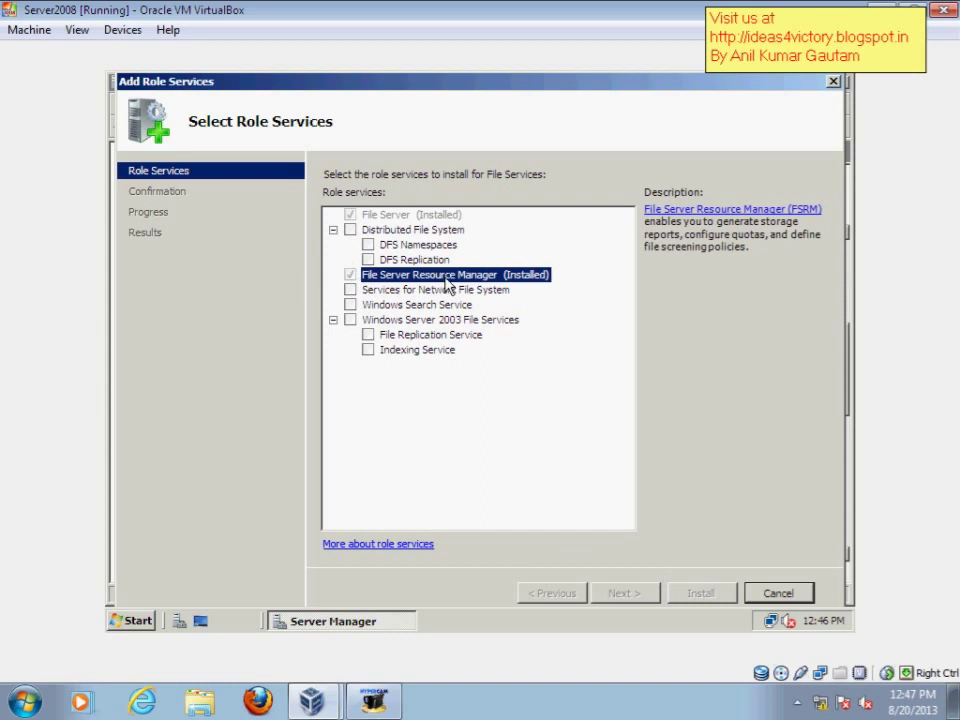
Cancel the wizard, confirm with Yes, and close Server Manager
{"action": "left_click", "coordinate": [778, 593]}
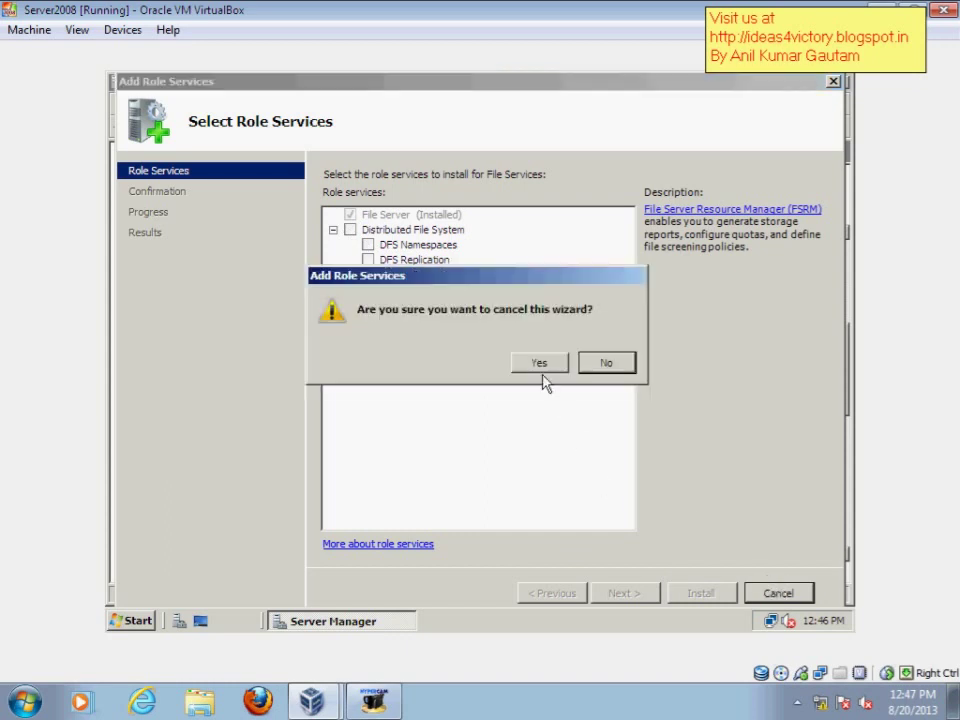
{"action": "left_click", "coordinate": [541, 366]}
{"action": "left_click", "coordinate": [840, 86]}
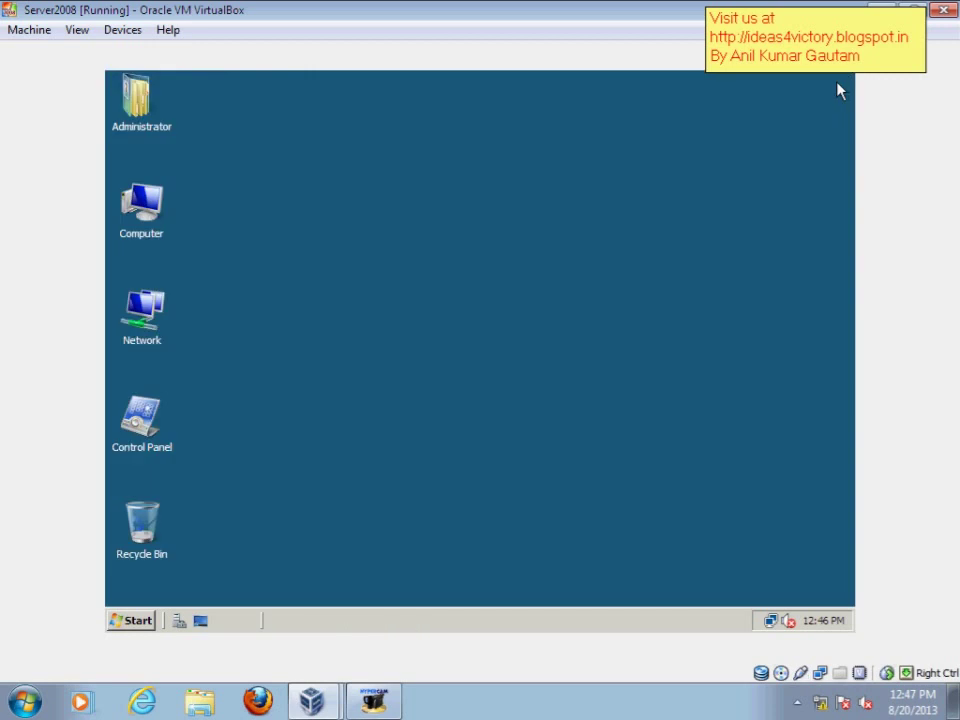
Refresh the desktop and launch File Server Resource Manager from Administrative Tools
{"action": "right_click", "coordinate": [349, 240]}
{"action": "left_click", "coordinate": [410, 283]}
{"action": "left_click", "coordinate": [137, 622]}
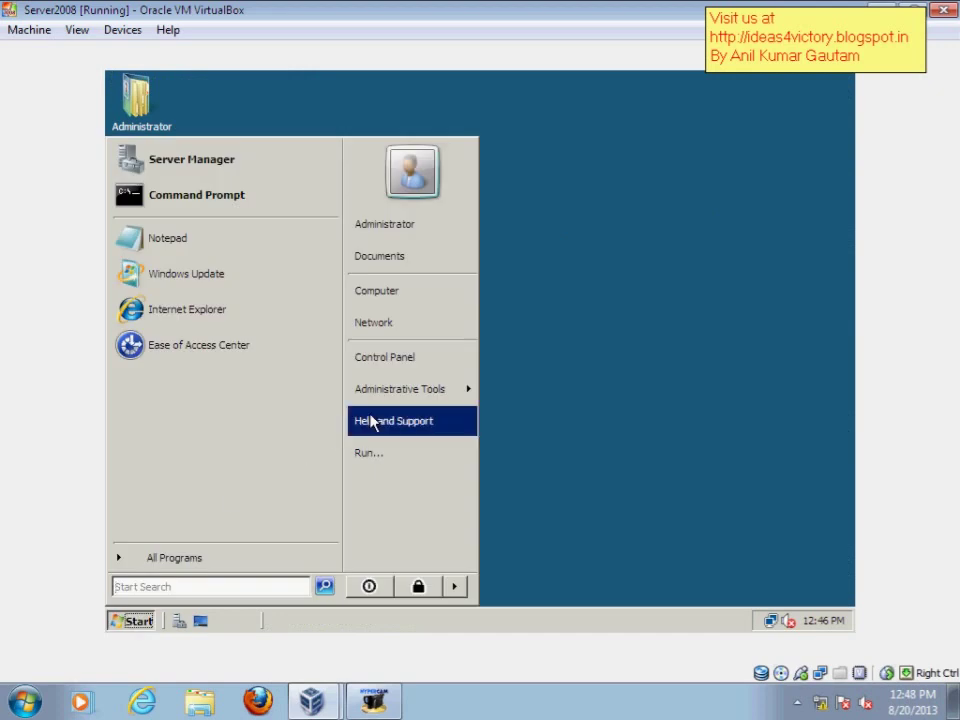
{"action": "mouse_move", "coordinate": [408, 403]}
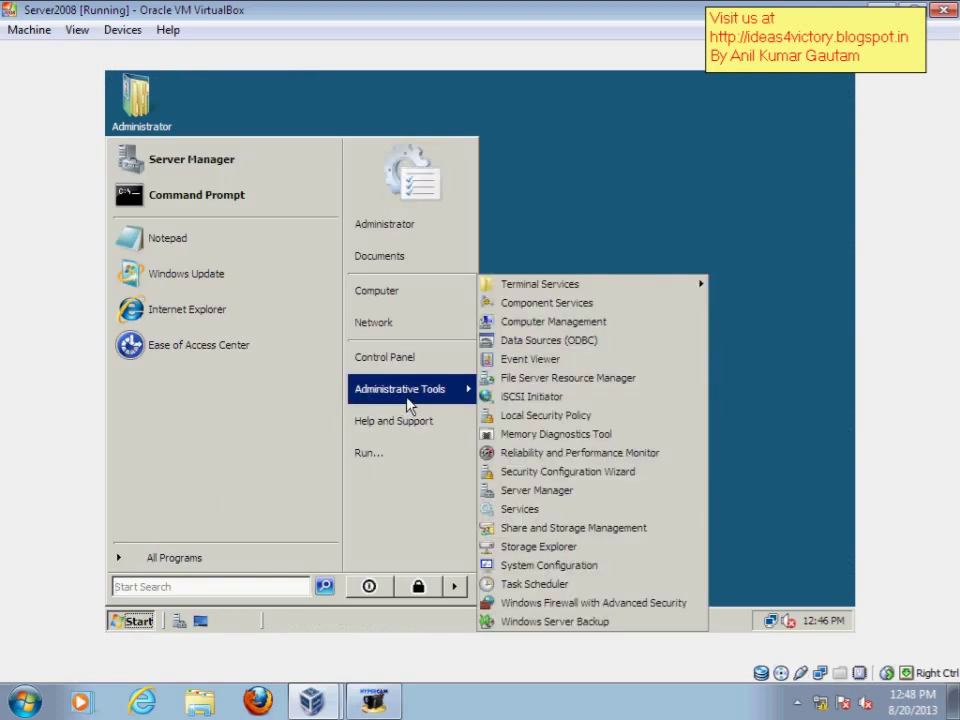
{"action": "left_click", "coordinate": [543, 388]}
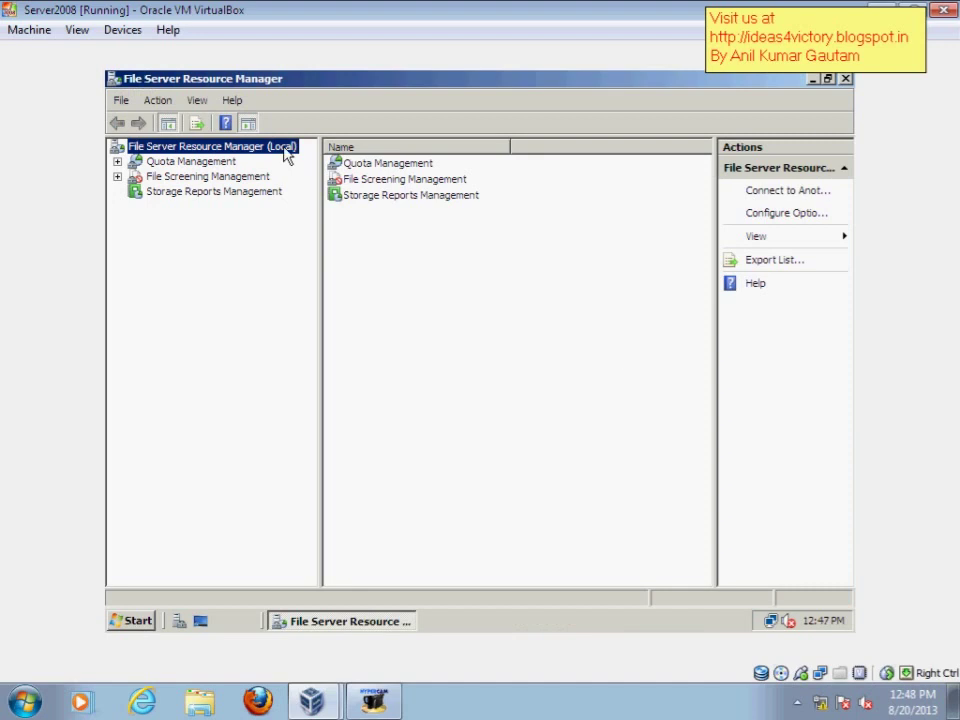
Expand File Screening Management and bring up the empty File Screens node's commands
{"action": "double_click", "coordinate": [199, 164]}
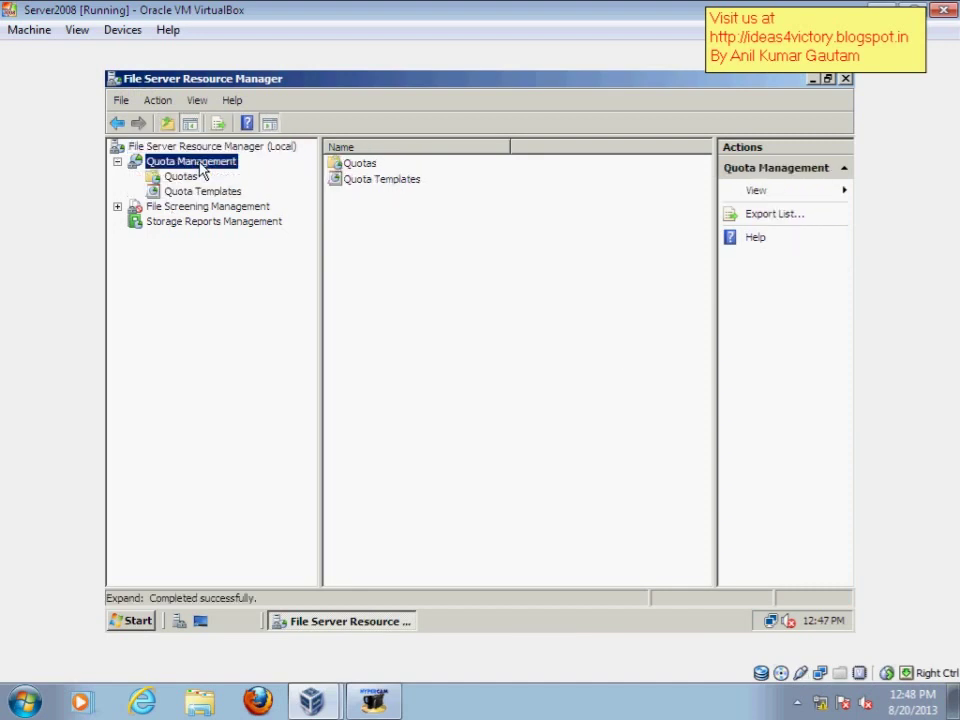
{"action": "left_click", "coordinate": [150, 207]}
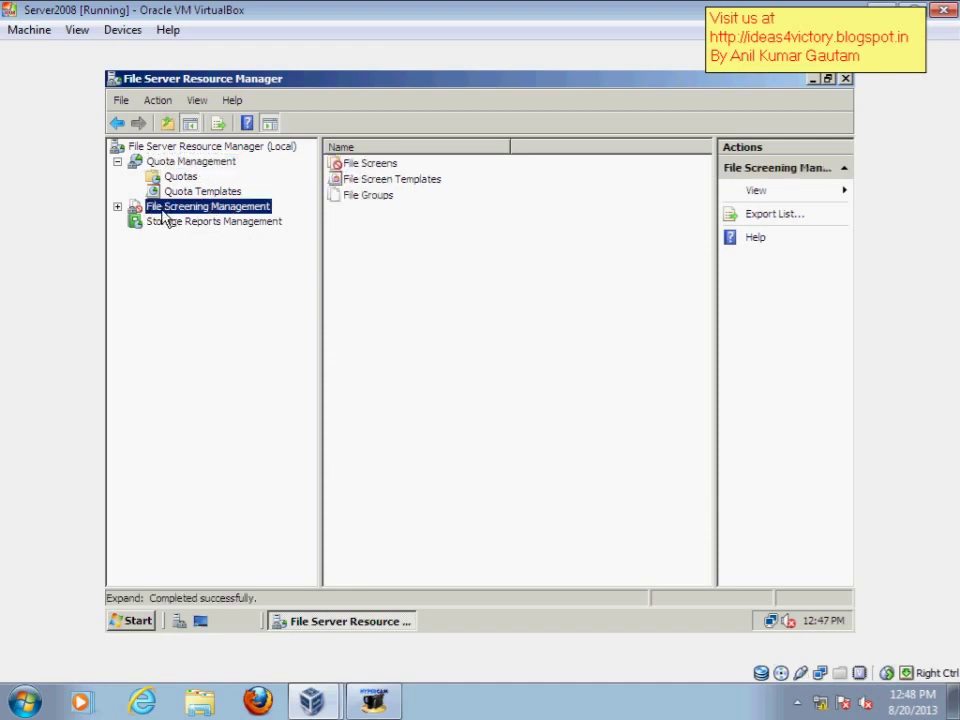
{"action": "double_click", "coordinate": [164, 210]}
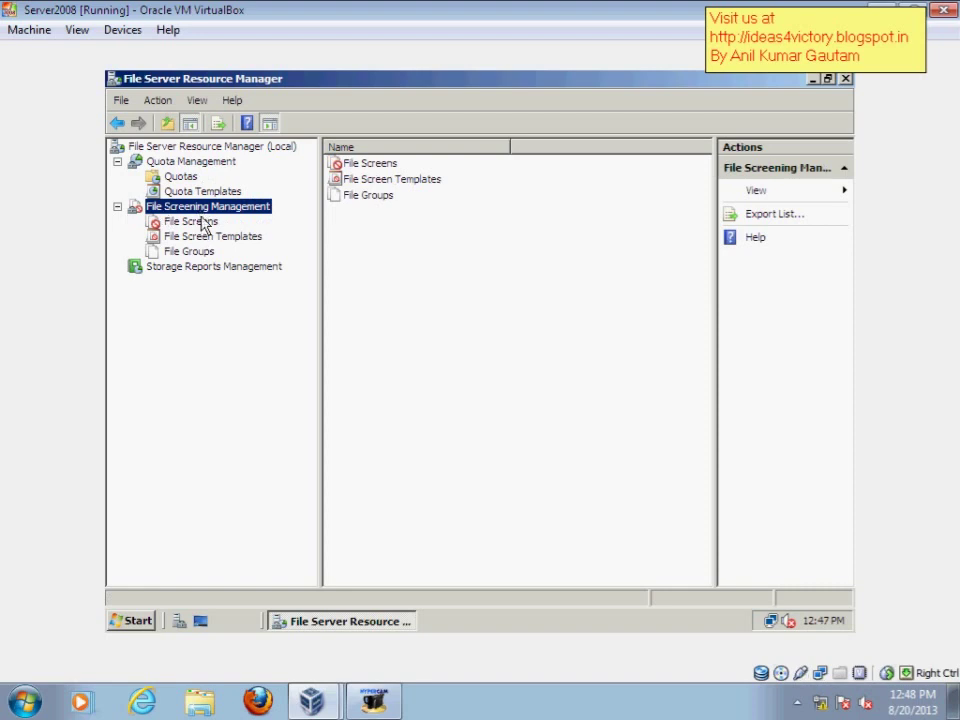
{"action": "left_click", "coordinate": [201, 222]}
{"action": "right_click", "coordinate": [203, 222]}
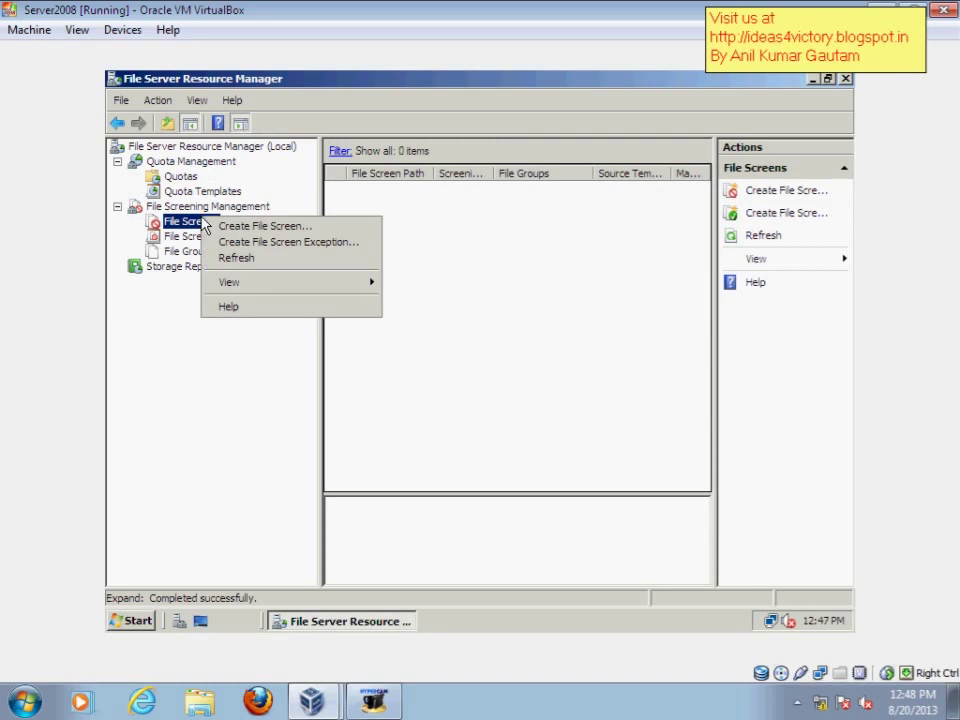
Start a new file screen with New Volume (E:) as its path
{"action": "left_click", "coordinate": [282, 229]}
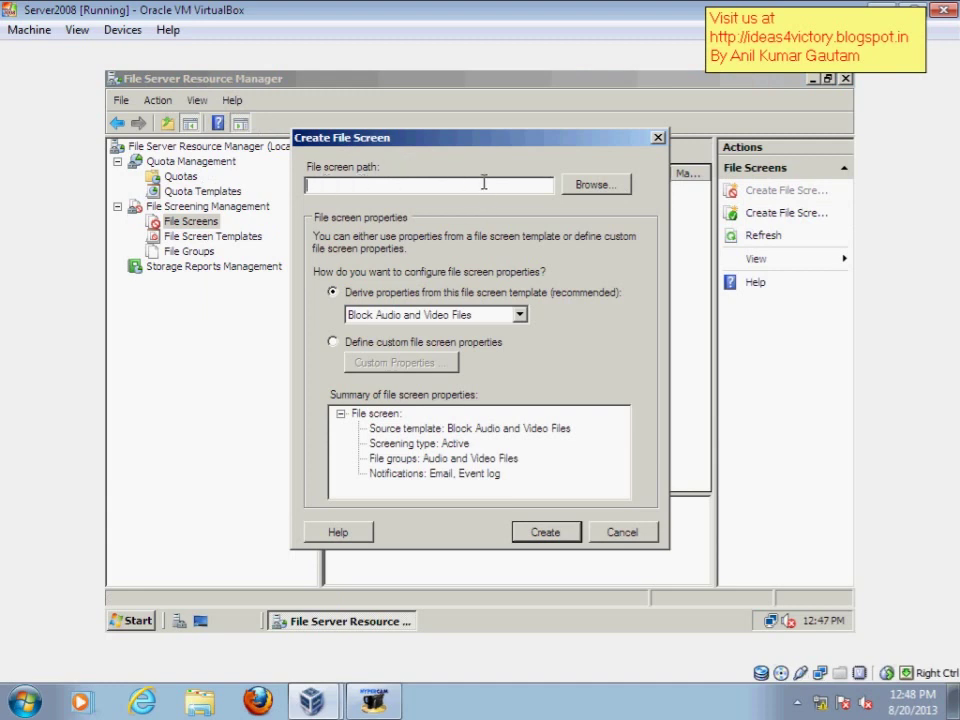
{"action": "left_click", "coordinate": [603, 188]}
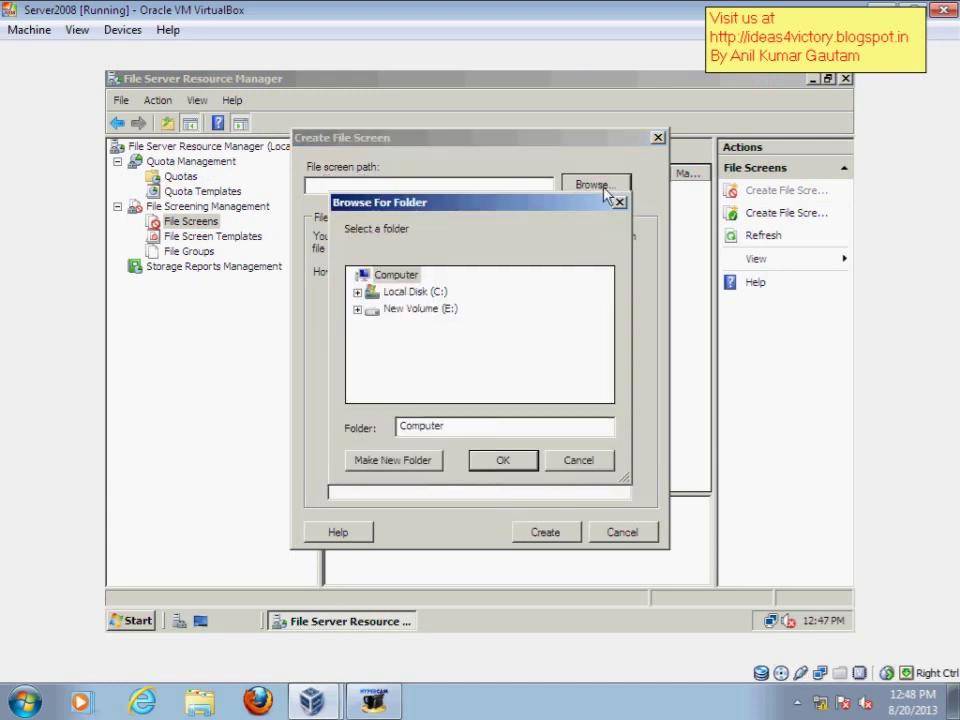
{"action": "left_click", "coordinate": [426, 309]}
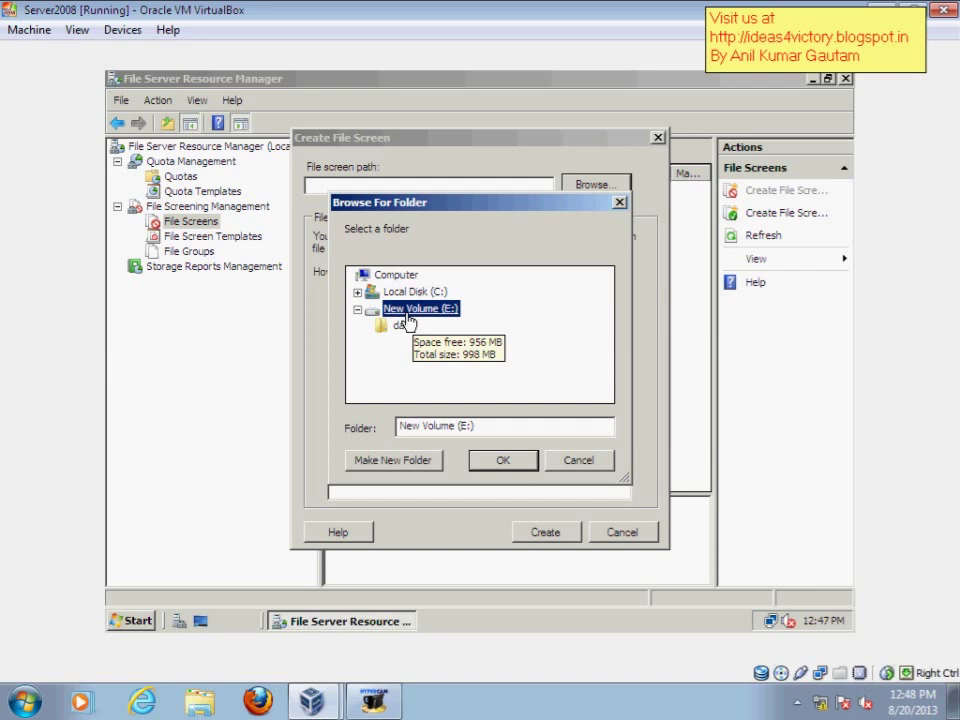
{"action": "left_click", "coordinate": [518, 465]}
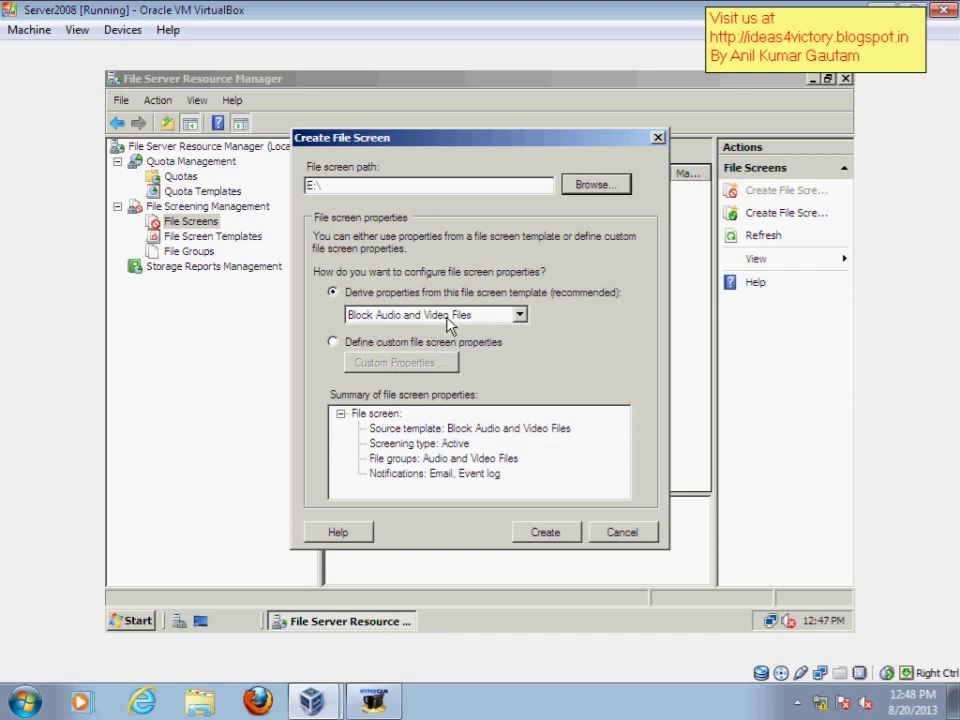
Choose 'Define custom file screen properties' instead of a template and open Custom Properties
{"action": "left_click", "coordinate": [448, 316]}
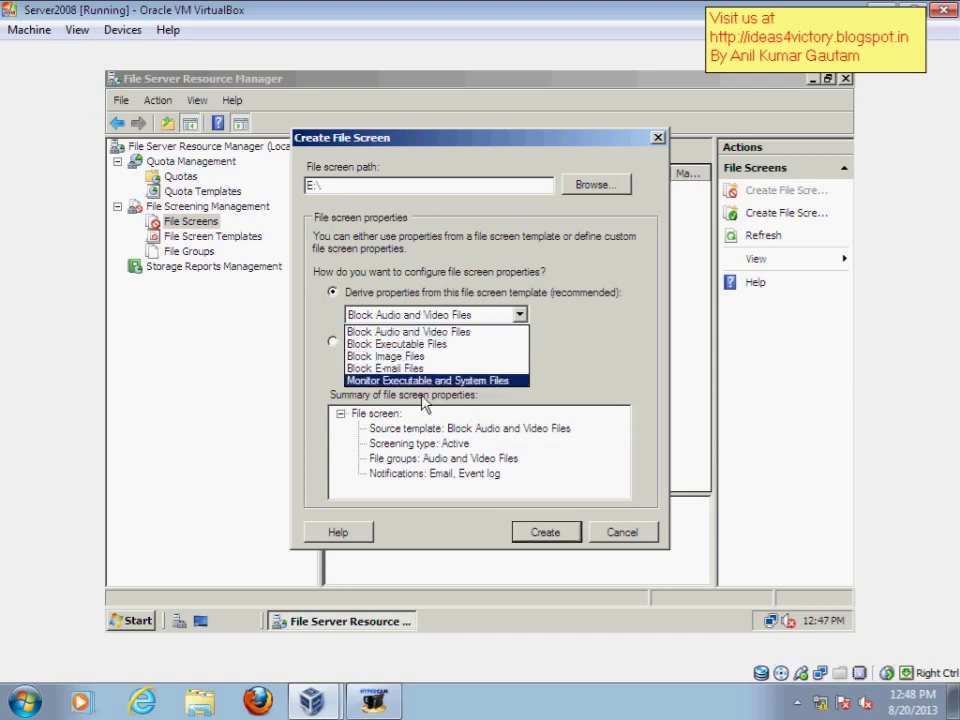
{"action": "left_click", "coordinate": [602, 313]}
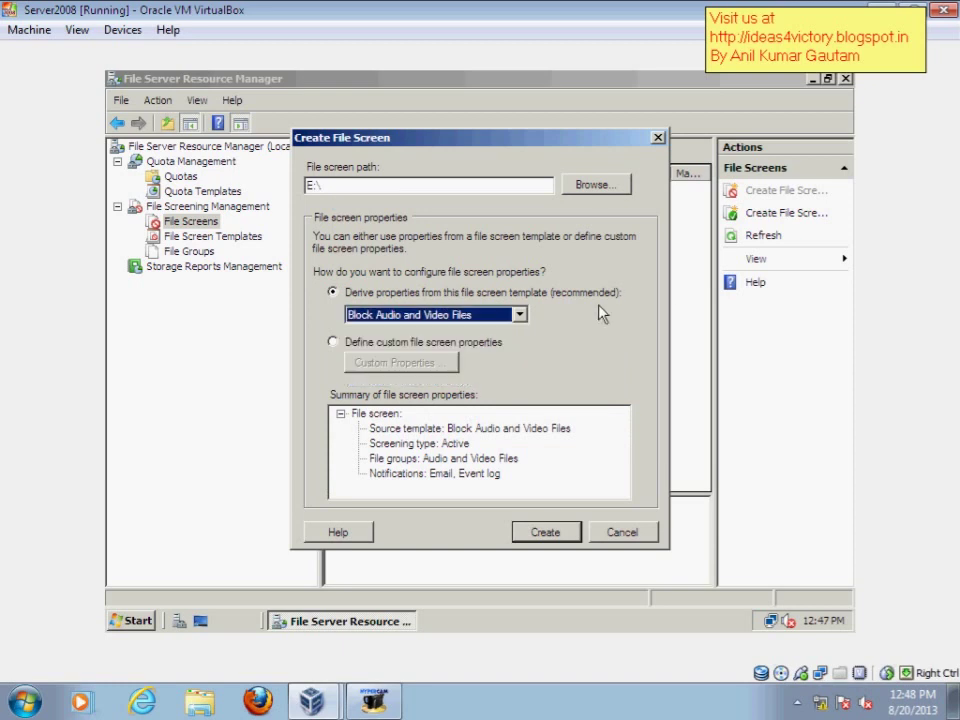
{"action": "left_click", "coordinate": [414, 343]}
{"action": "left_click", "coordinate": [404, 364]}
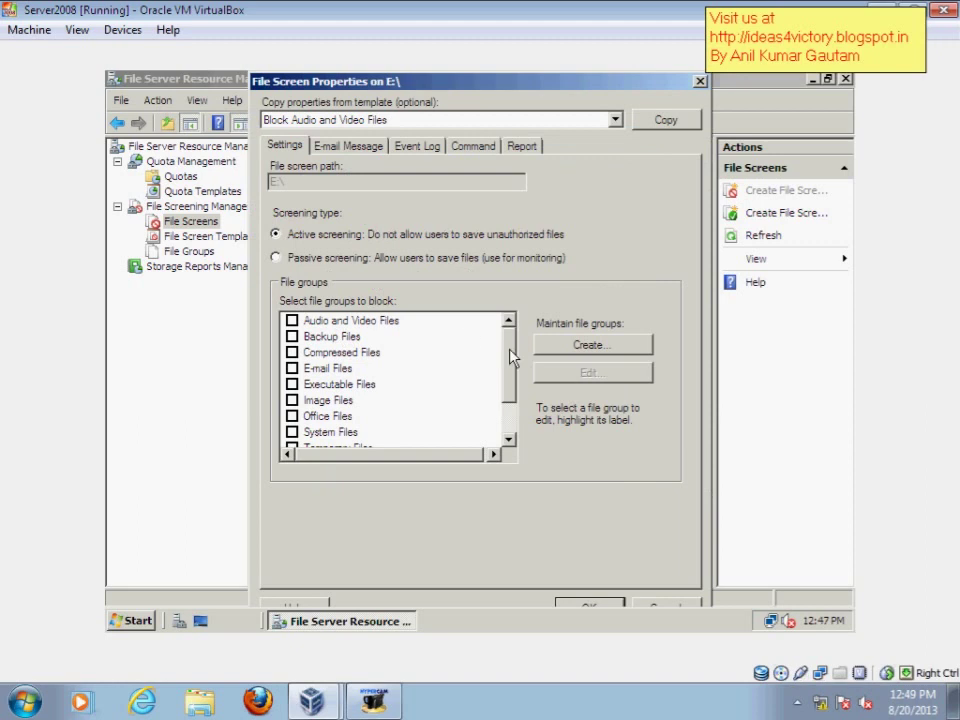
Tick Audio and Video Files as the only blocked file group and confirm with OK
{"action": "left_click_drag", "start_coordinate": [510, 354], "coordinate": [506, 315]}
{"action": "left_click", "coordinate": [350, 321]}
{"action": "left_click", "coordinate": [362, 337]}
{"action": "left_click", "coordinate": [345, 368]}
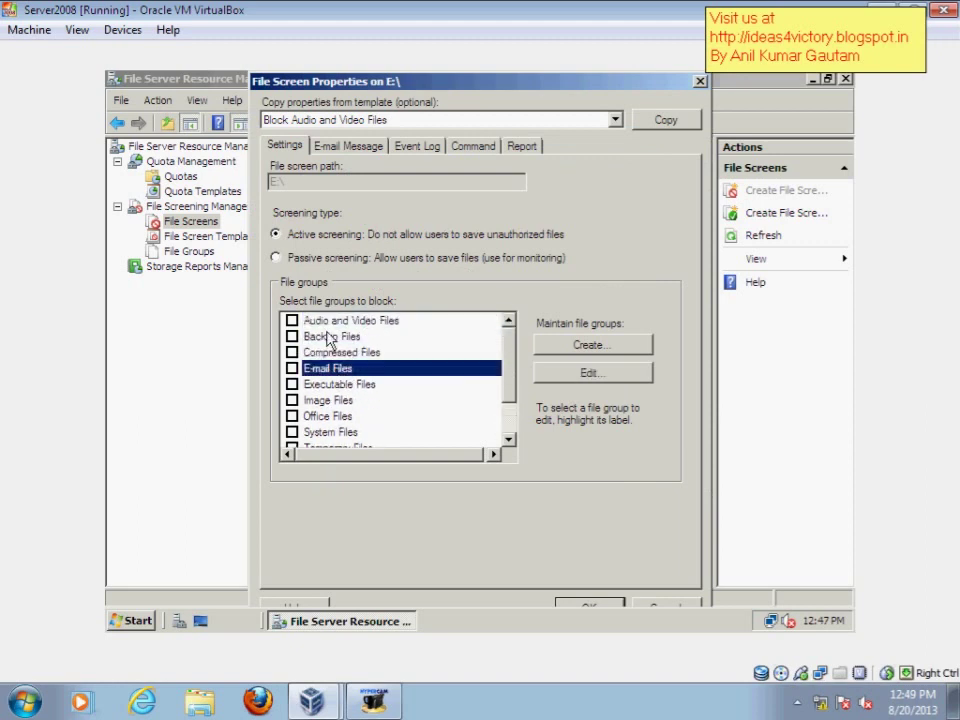
{"action": "left_click", "coordinate": [332, 322]}
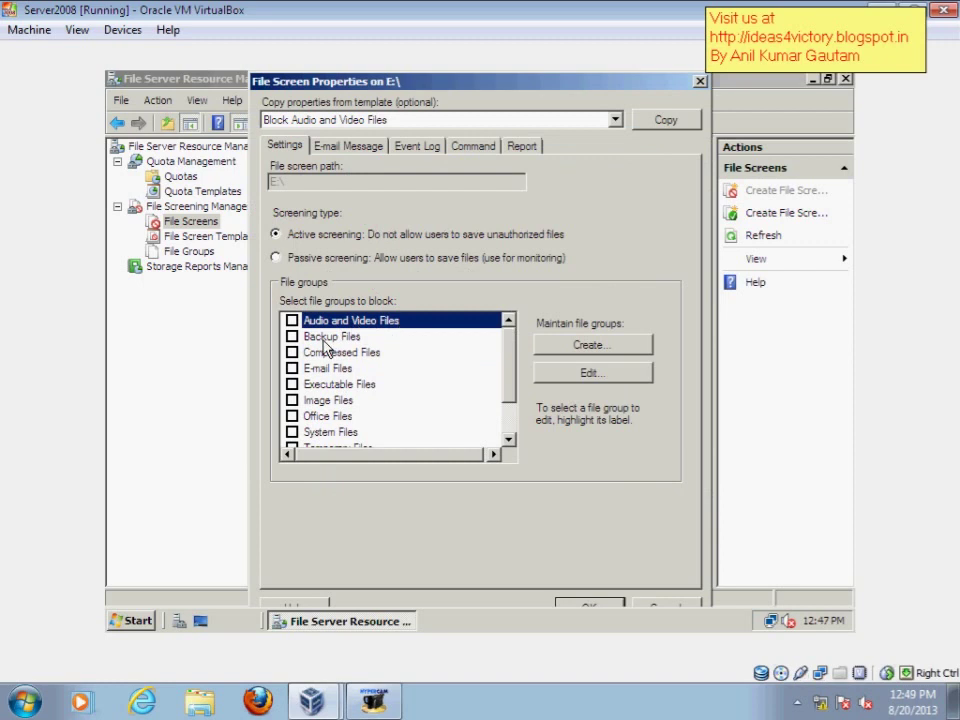
{"action": "left_click", "coordinate": [328, 337]}
{"action": "left_click", "coordinate": [345, 354]}
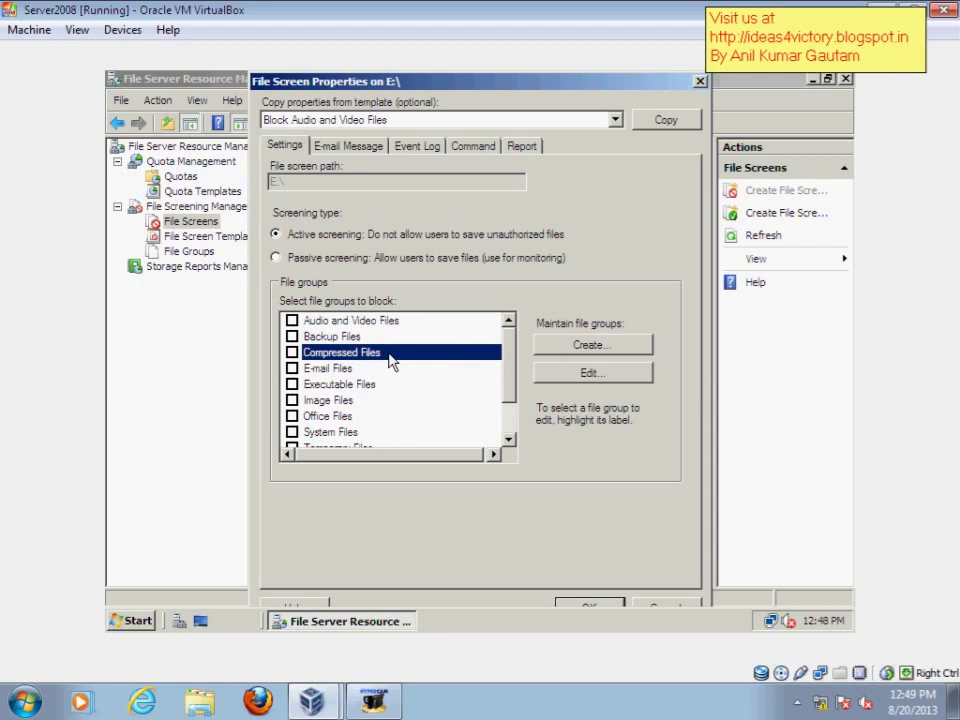
{"action": "left_click", "coordinate": [315, 387]}
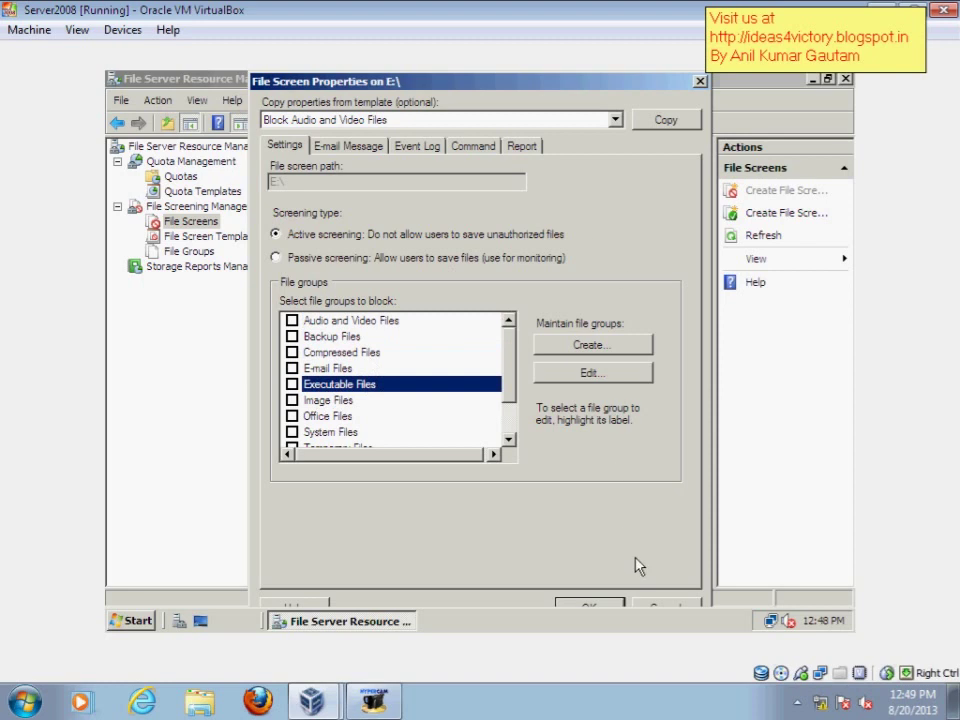
{"action": "left_click", "coordinate": [291, 320]}
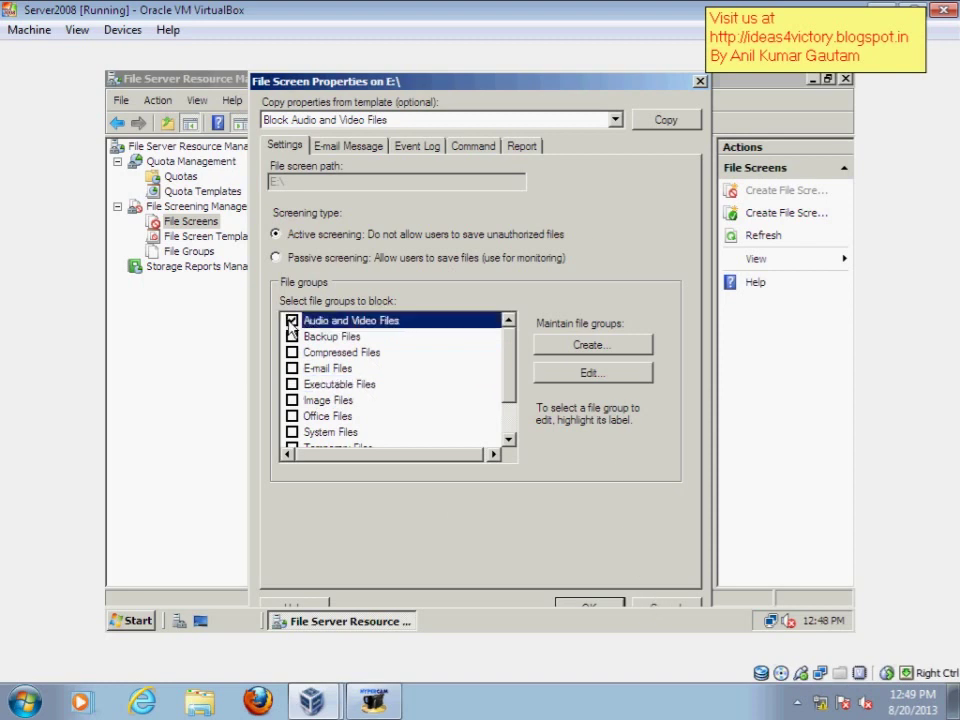
{"action": "left_click", "coordinate": [588, 607]}
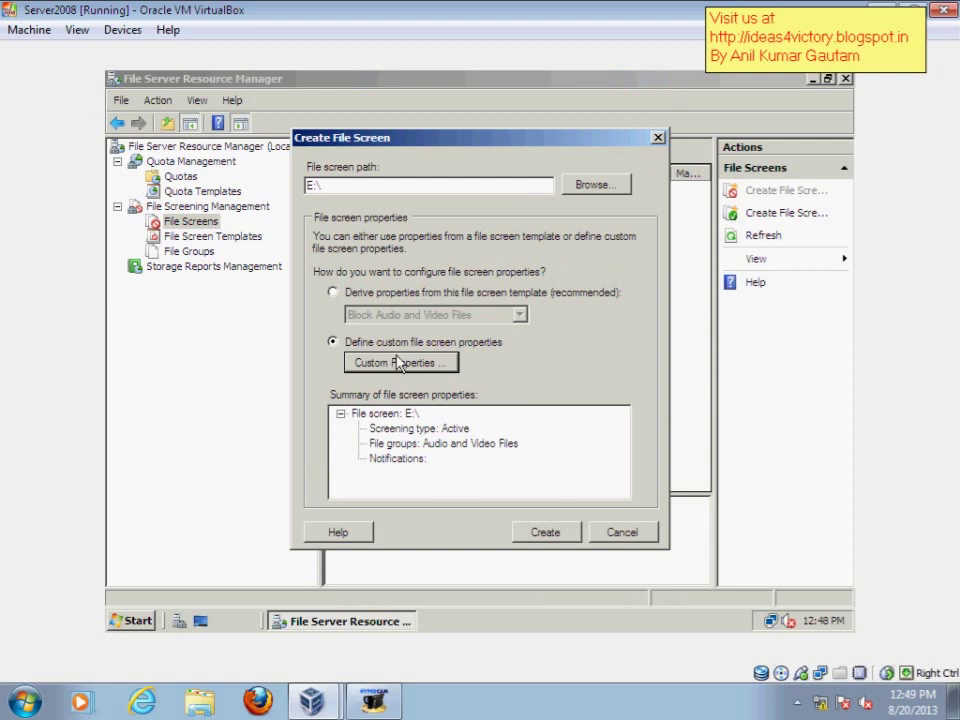
Create the E:\ file screen, choosing 'Save the custom file screen without creating a template'
{"action": "left_click", "coordinate": [543, 533]}
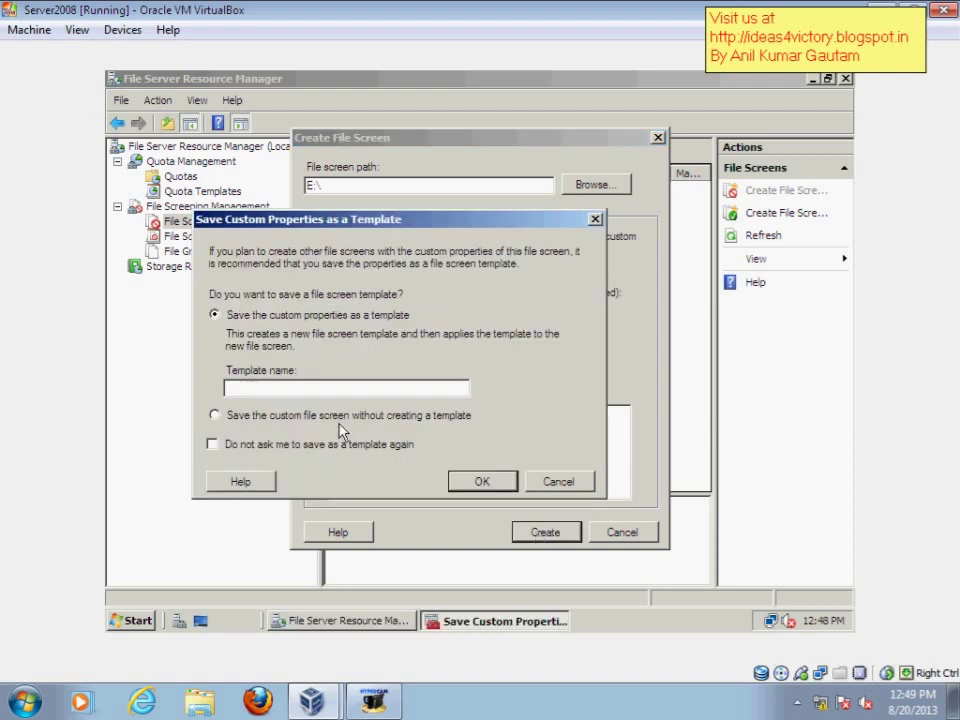
{"action": "left_click", "coordinate": [284, 421]}
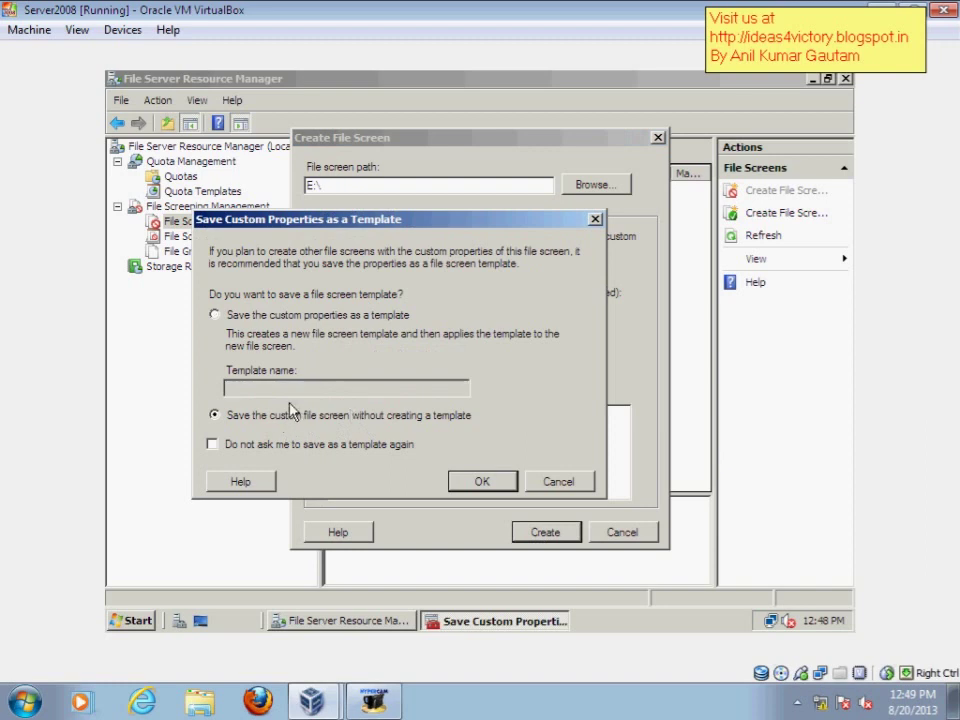
{"action": "left_click", "coordinate": [250, 316]}
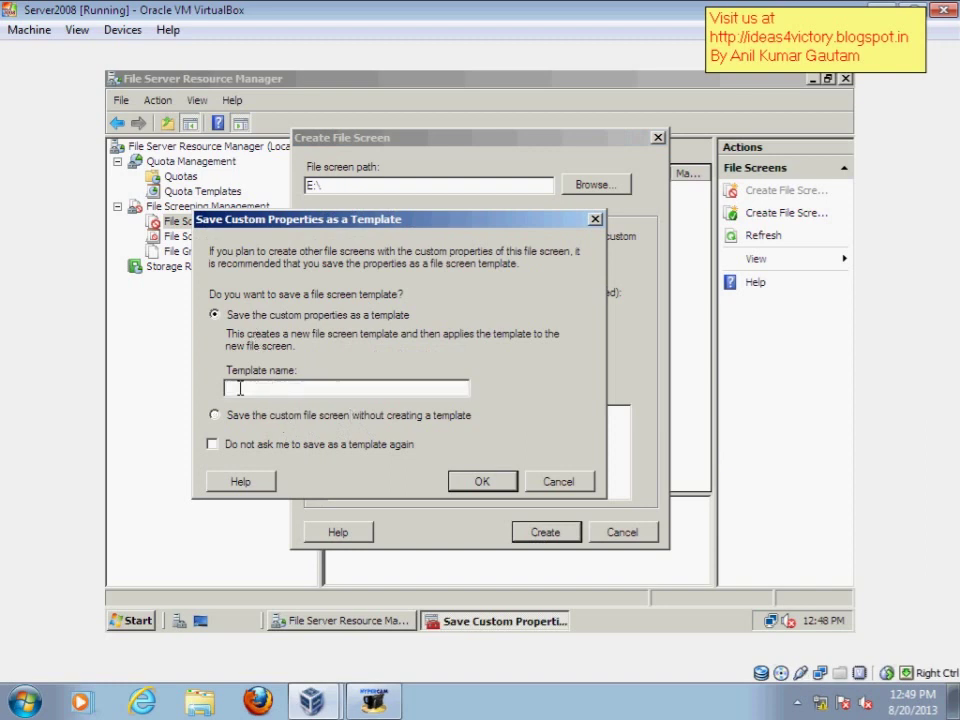
{"action": "left_click", "coordinate": [280, 422]}
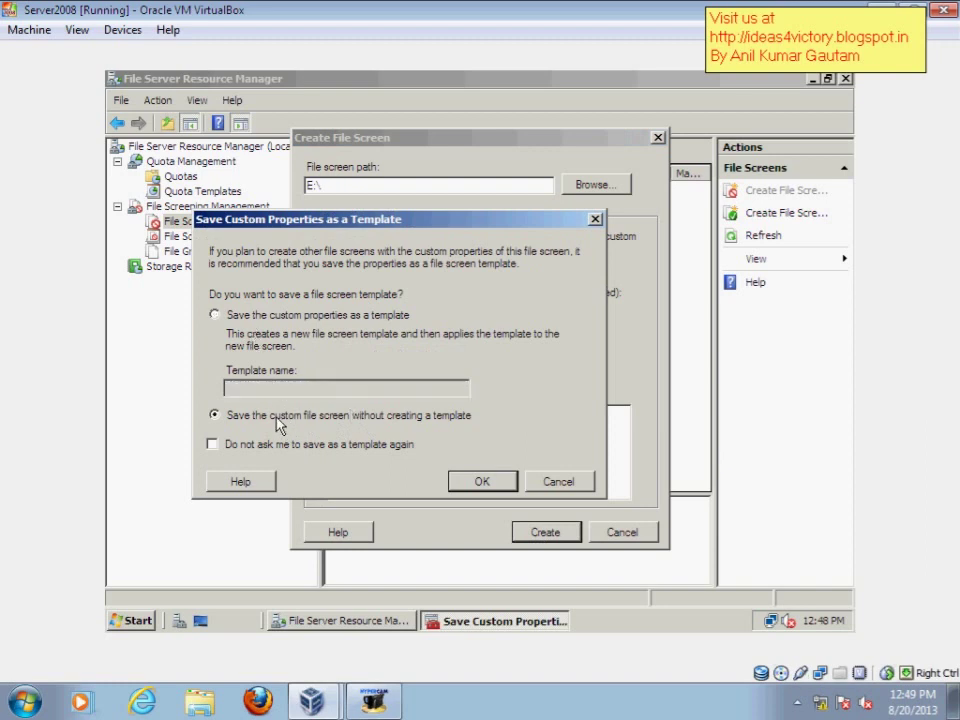
{"action": "left_click", "coordinate": [481, 481]}
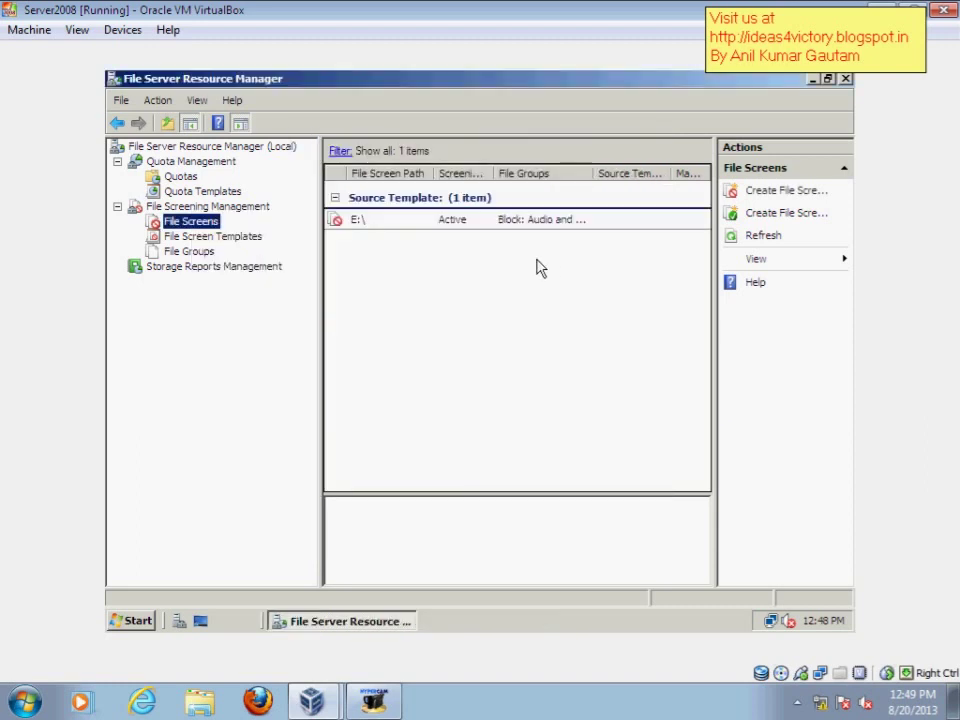
View the E:\ file screen's Active Audio and Video blocking details, then close the console
{"action": "left_click", "coordinate": [504, 221]}
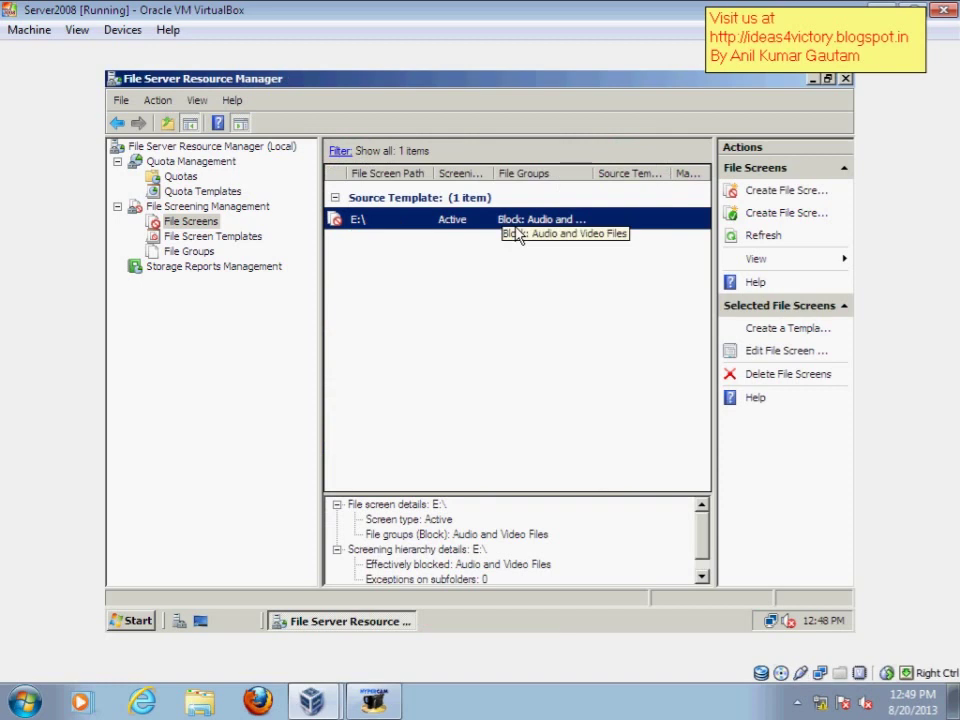
{"action": "left_click", "coordinate": [370, 705]}
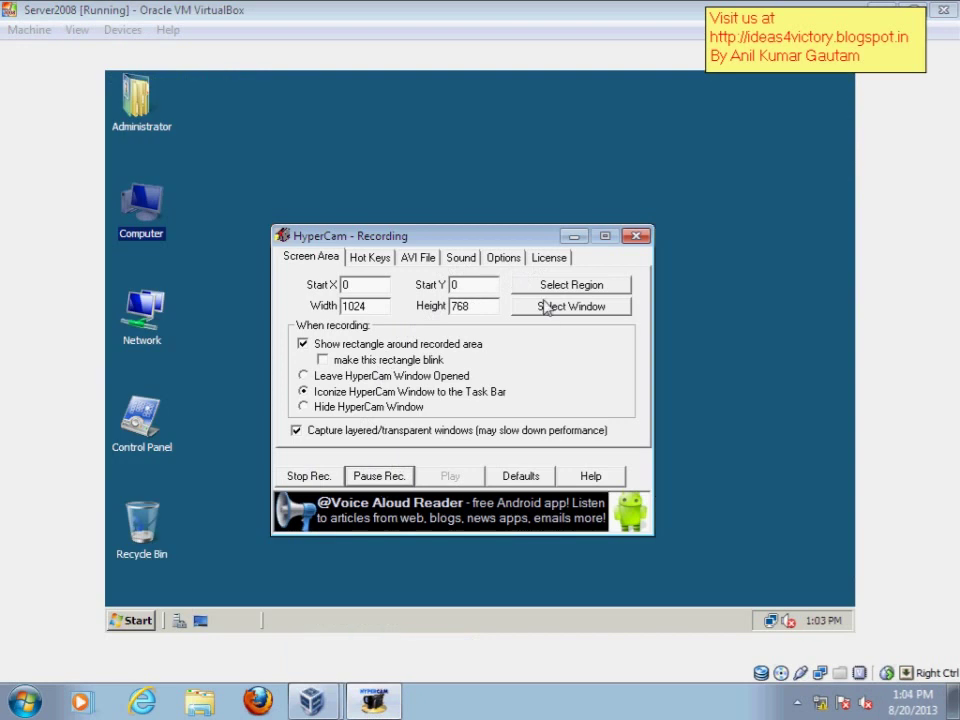
Open Local Disk (C:) from the Computer window, then close it
{"action": "left_click", "coordinate": [571, 236]}
{"action": "double_click", "coordinate": [157, 210]}
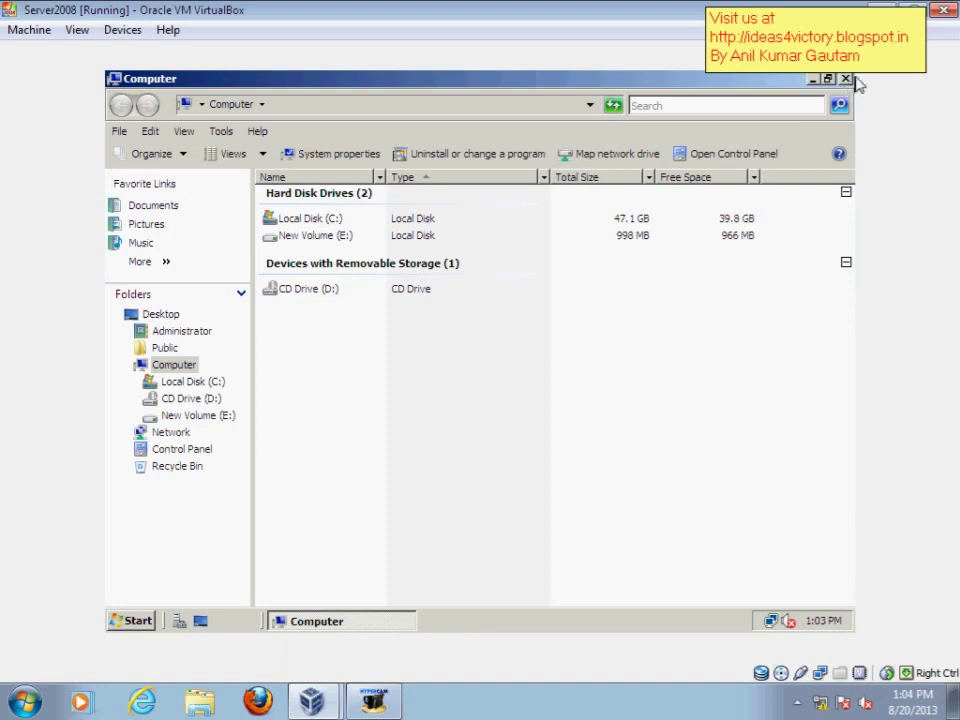
{"action": "double_click", "coordinate": [302, 223]}
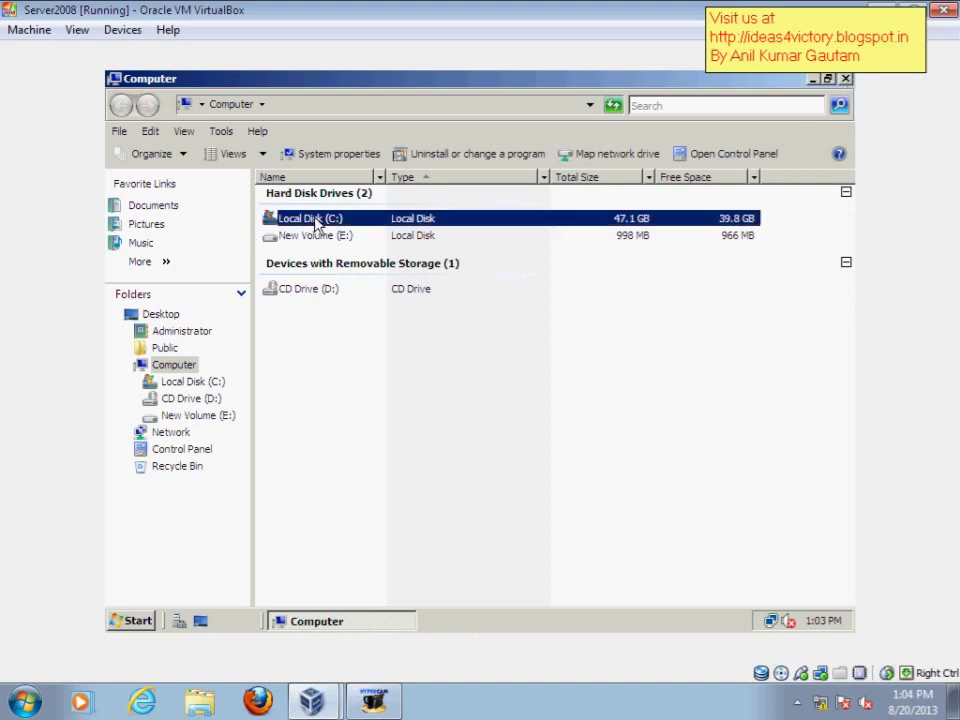
{"action": "left_click", "coordinate": [845, 78]}
Open the 192.168.0.96 share via Run, refresh the desktop, and reopen Local Disk (C:)
{"action": "key", "text": "super+r"}
{"action": "key", "text": "Return"}
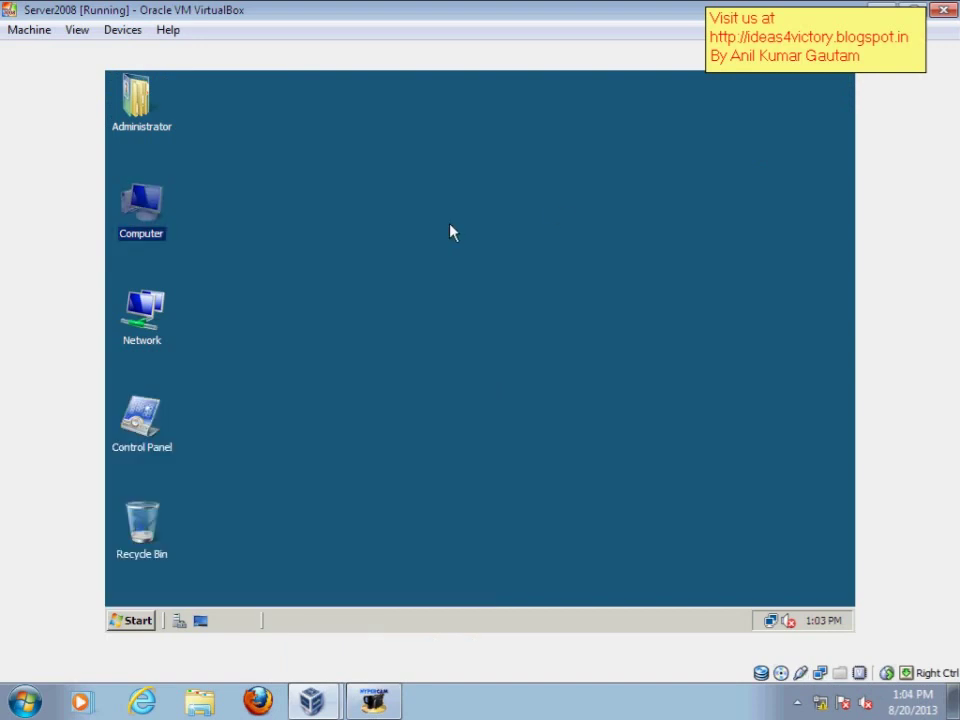
{"action": "right_click", "coordinate": [220, 241]}
{"action": "left_click", "coordinate": [251, 271]}
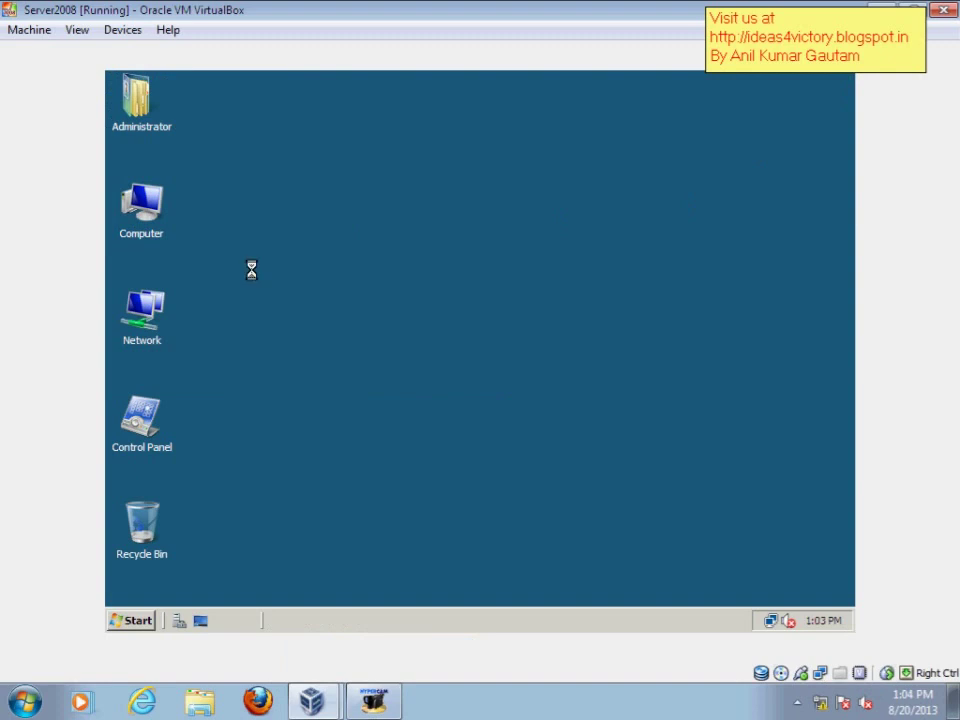
{"action": "right_click", "coordinate": [251, 270]}
{"action": "left_click", "coordinate": [270, 313]}
{"action": "double_click", "coordinate": [141, 206]}
{"action": "double_click", "coordinate": [318, 220]}
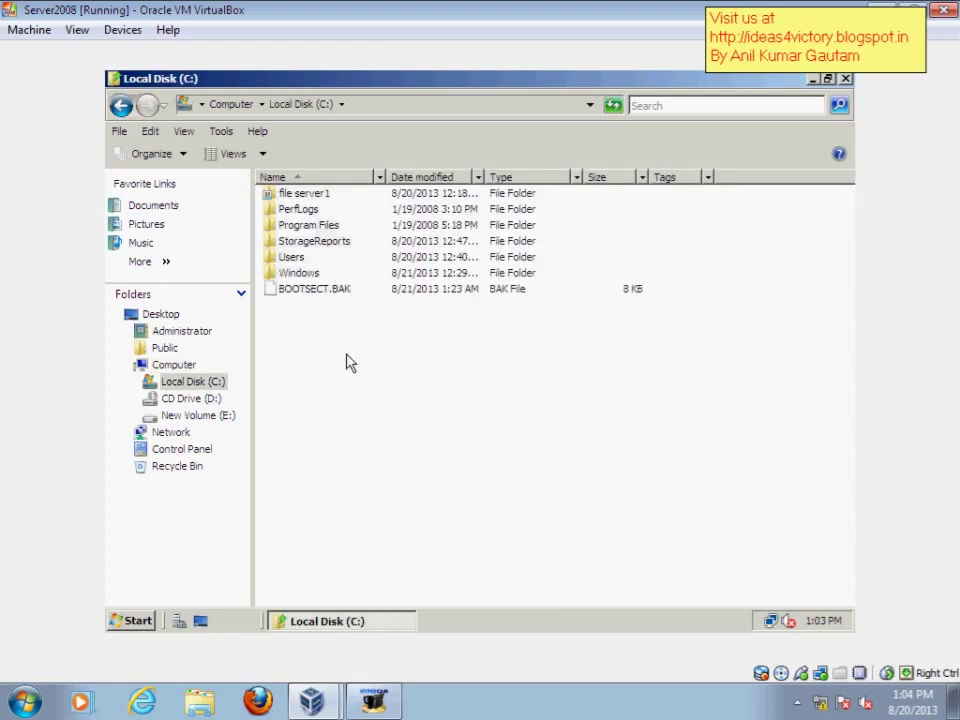
Paste three MP3 files into Local Disk (C:) and close the 192.168.0.96 share window
{"action": "right_click", "coordinate": [335, 363]}
{"action": "left_click", "coordinate": [365, 460]}
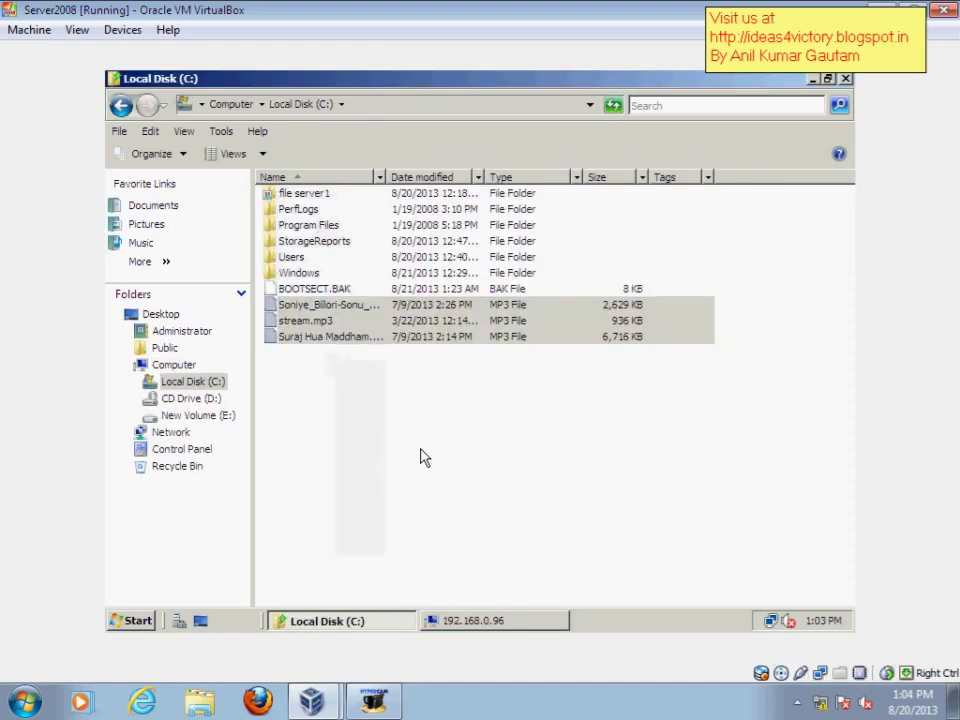
{"action": "left_click", "coordinate": [420, 457]}
{"action": "left_click", "coordinate": [505, 622]}
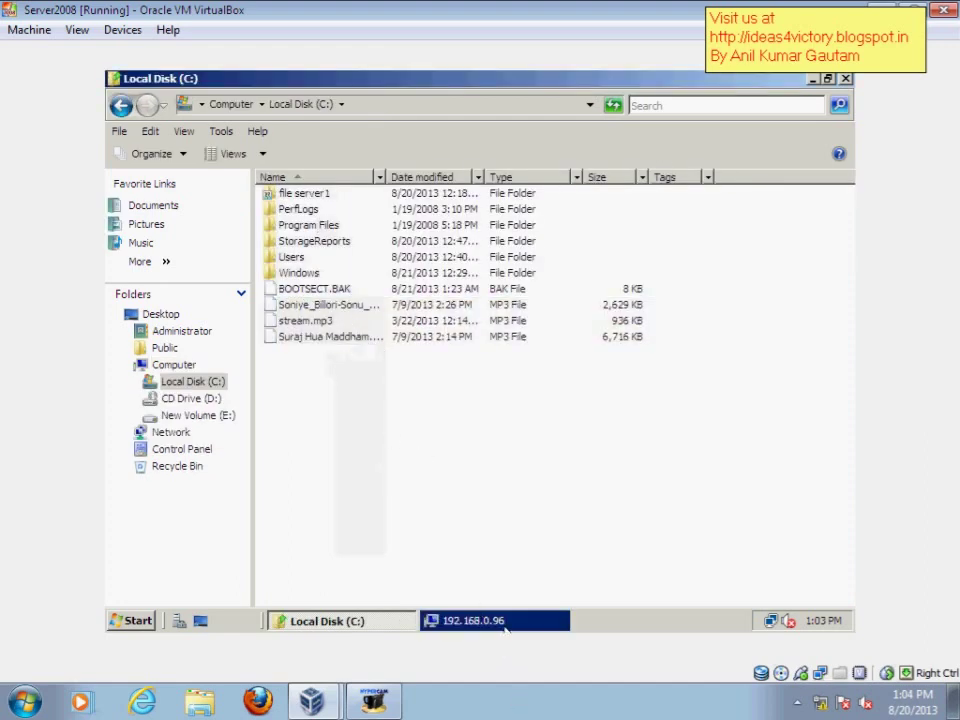
{"action": "left_click", "coordinate": [845, 79]}
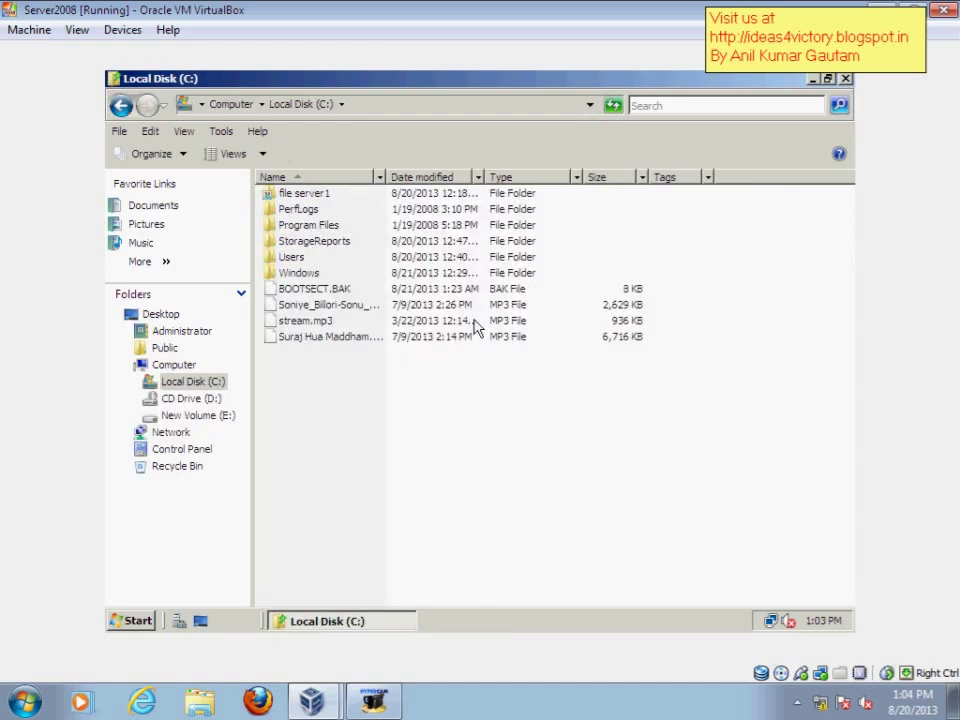
Select all three MP3 files in C:\ and copy them
{"action": "left_click", "coordinate": [352, 315]}
{"action": "left_click_drag", "start_coordinate": [384, 177], "coordinate": [431, 177]}
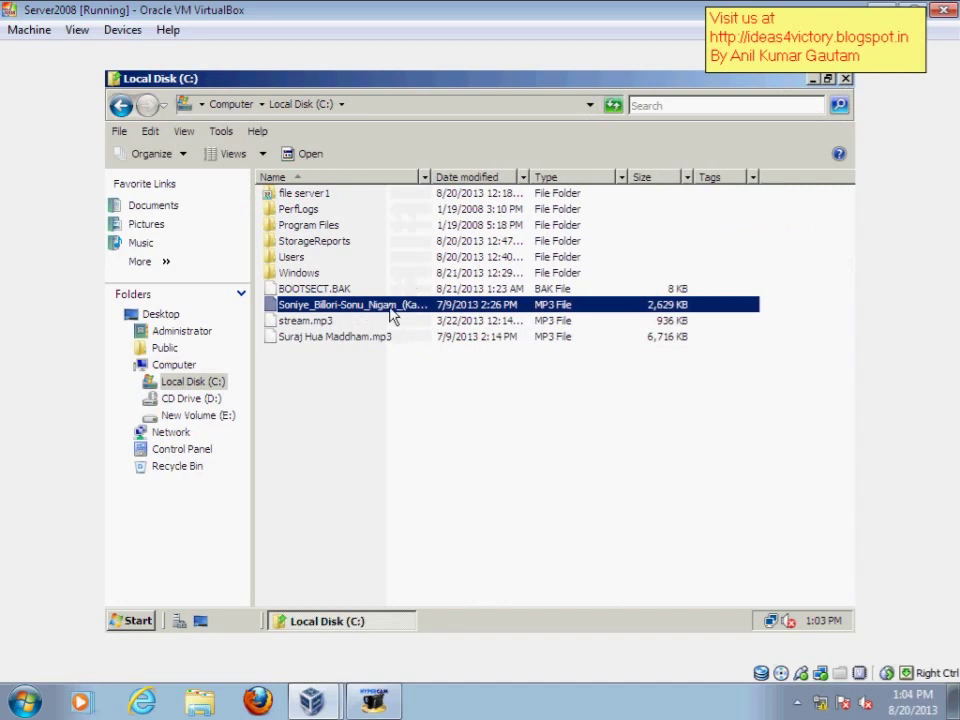
{"action": "left_click", "coordinate": [317, 337], "text": "shift"}
{"action": "right_click", "coordinate": [326, 321]}
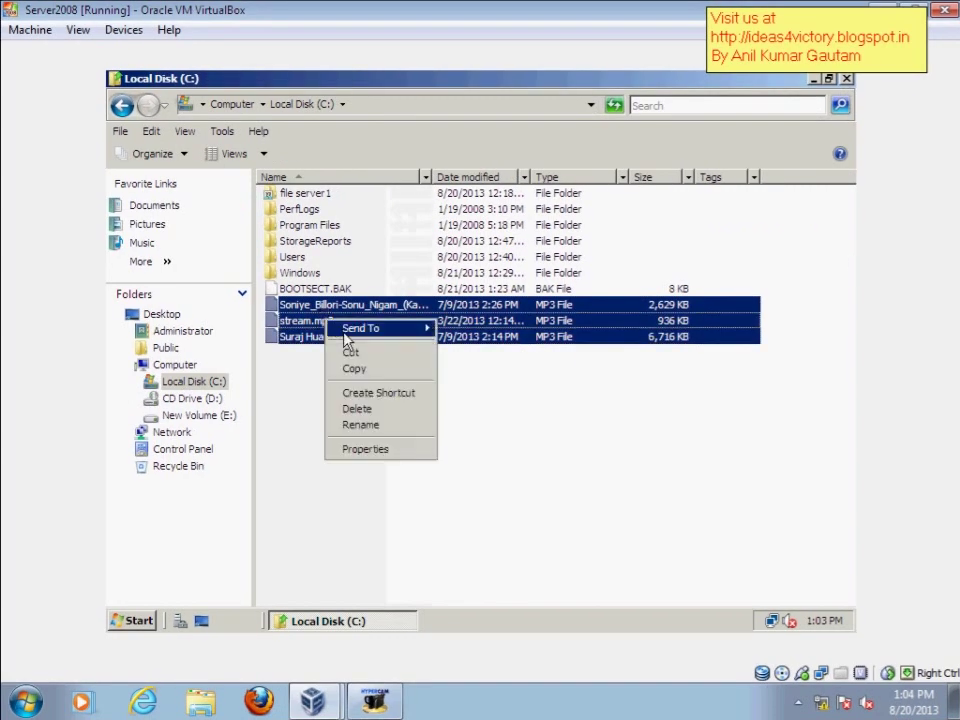
{"action": "left_click", "coordinate": [354, 368]}
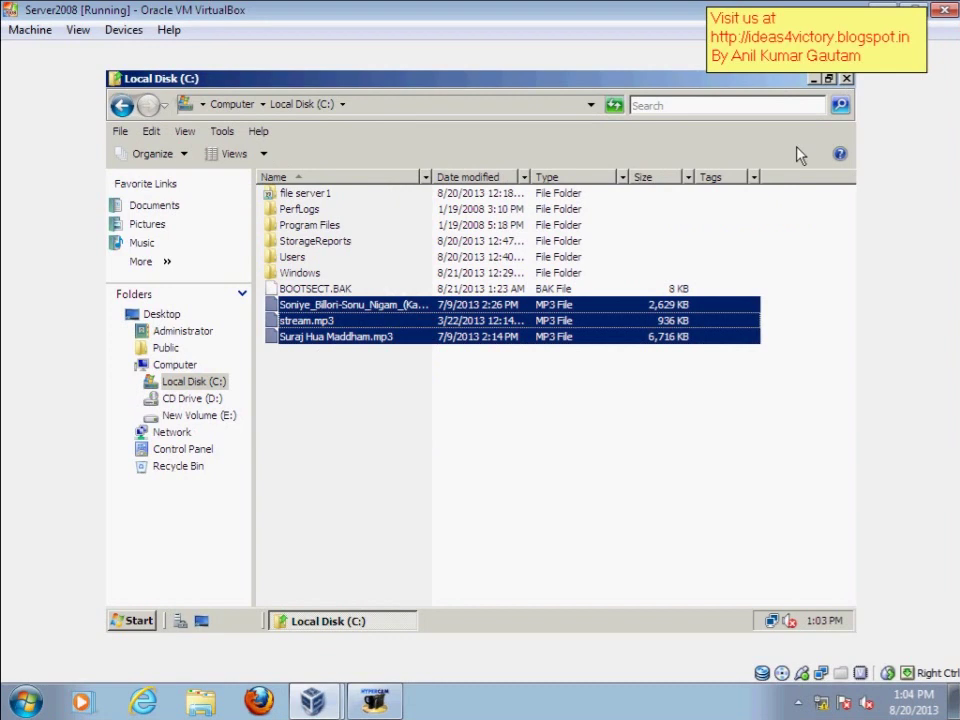
Close C:\ and open the empty New Volume (E:) from Computer
{"action": "left_click", "coordinate": [846, 79]}
{"action": "double_click", "coordinate": [146, 220]}
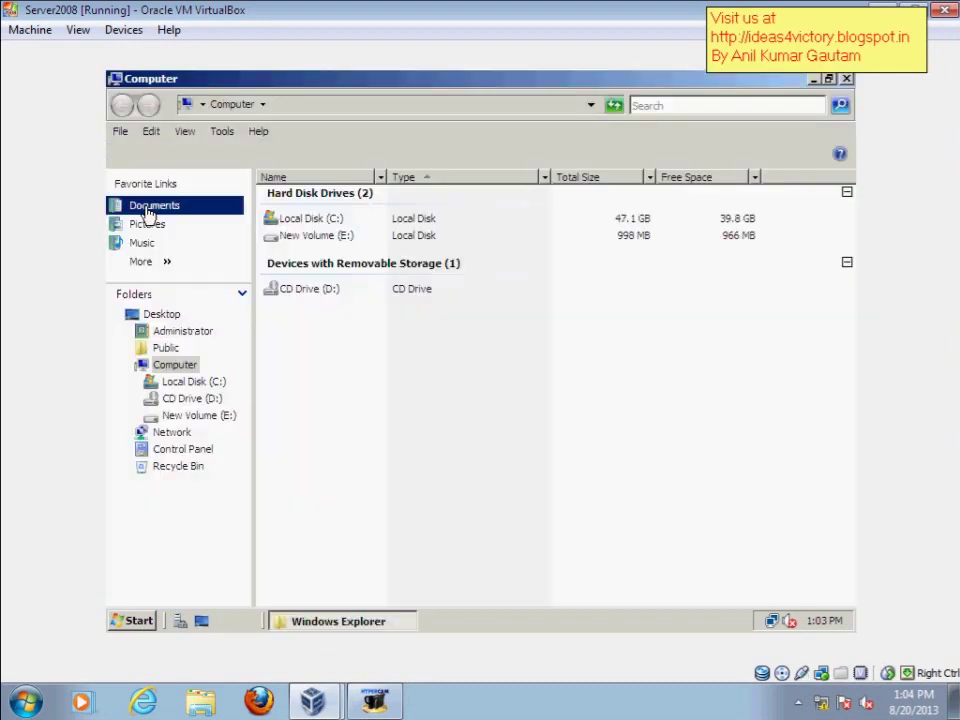
{"action": "left_click", "coordinate": [318, 238]}
{"action": "double_click", "coordinate": [318, 238]}
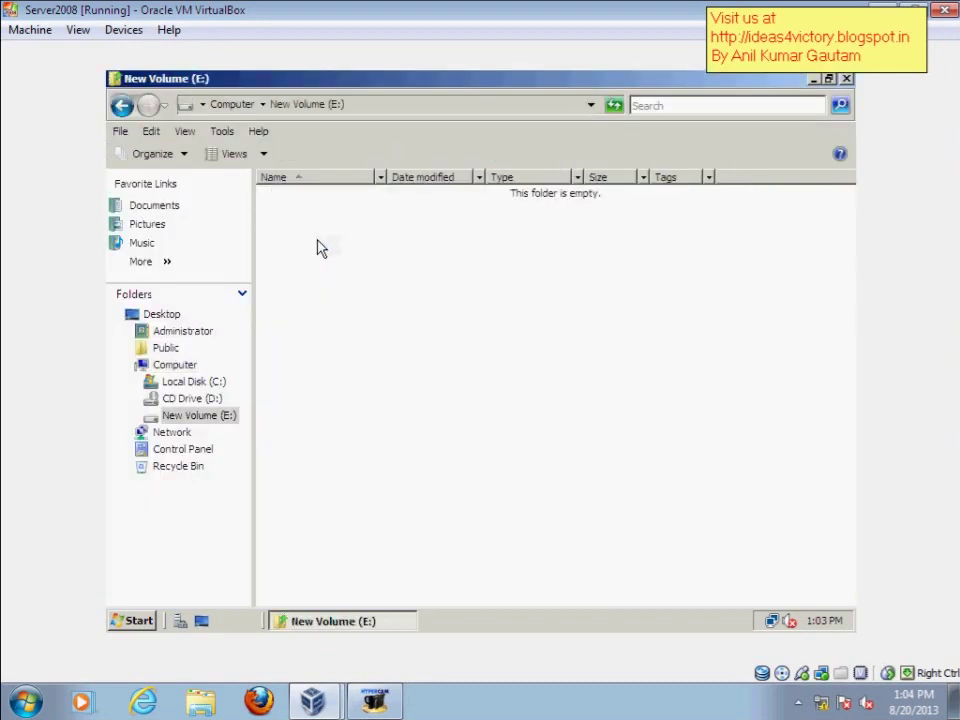
Attempt pasting the MP3s into New Volume (E:), cancel the Access Denied refusal, then close Explorer
{"action": "right_click", "coordinate": [318, 245]}
{"action": "left_click", "coordinate": [350, 363]}
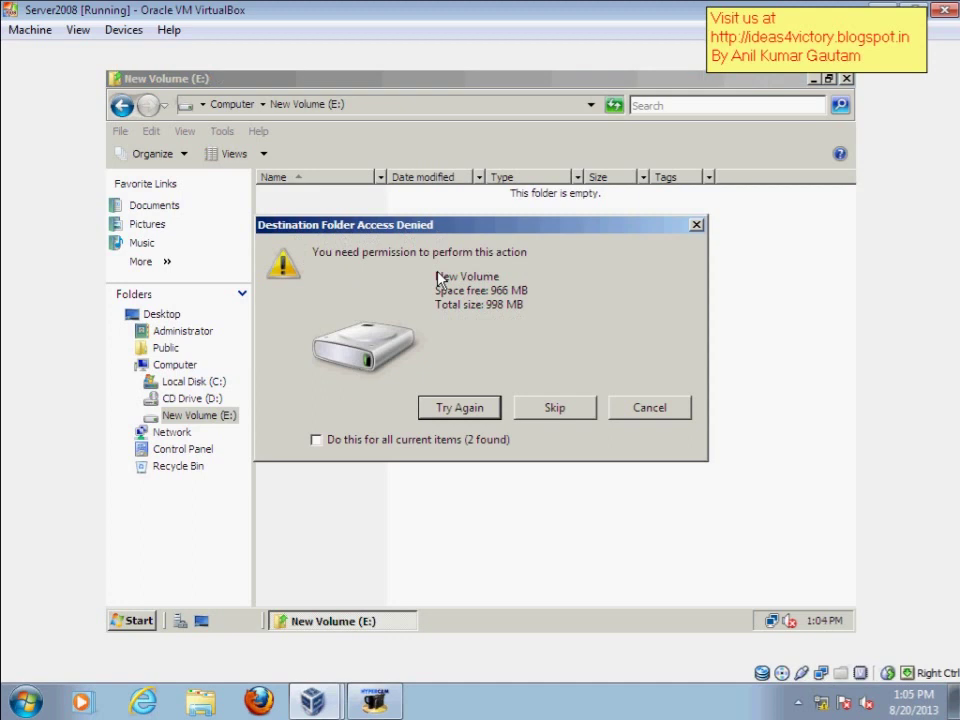
{"action": "left_click", "coordinate": [652, 407]}
{"action": "left_click", "coordinate": [847, 79]}
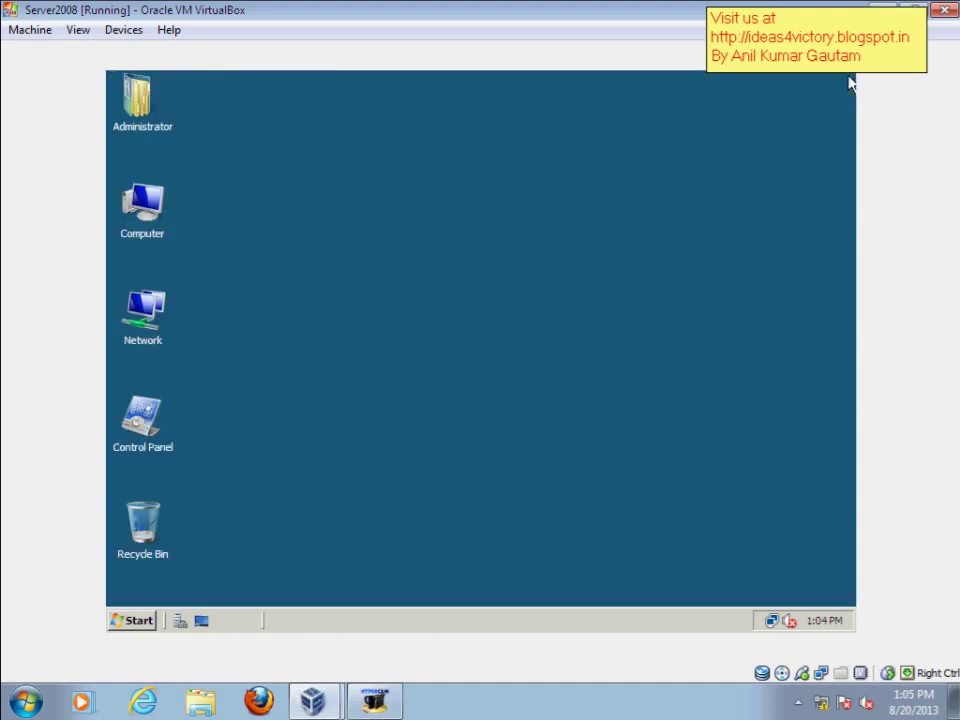
{"action": "mouse_move", "coordinate": [397, 705]}
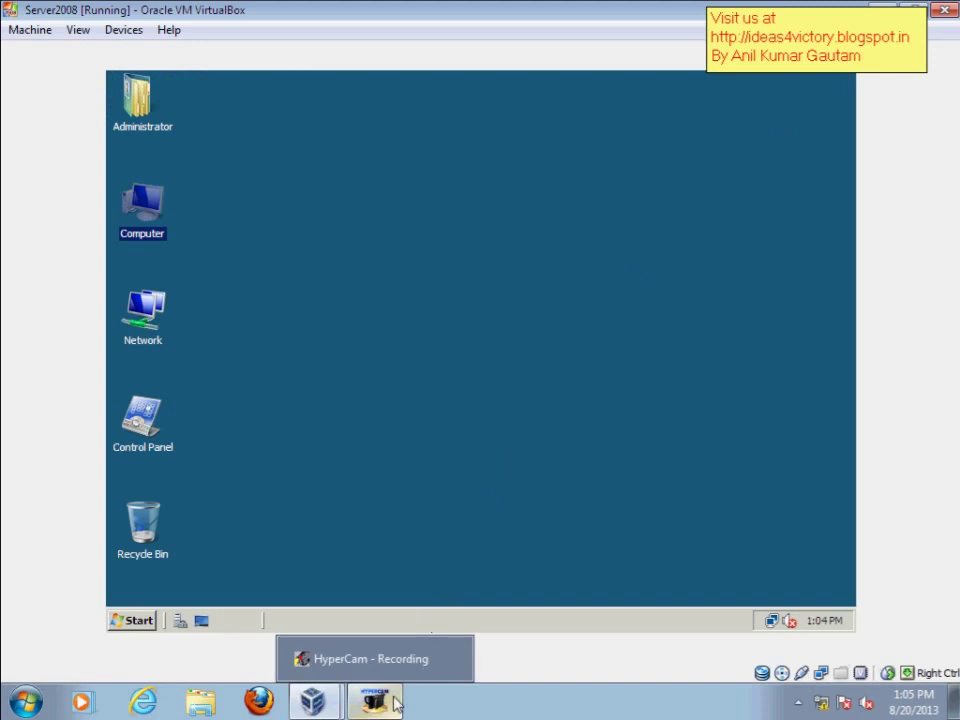
{"action": "left_click", "coordinate": [397, 705]}
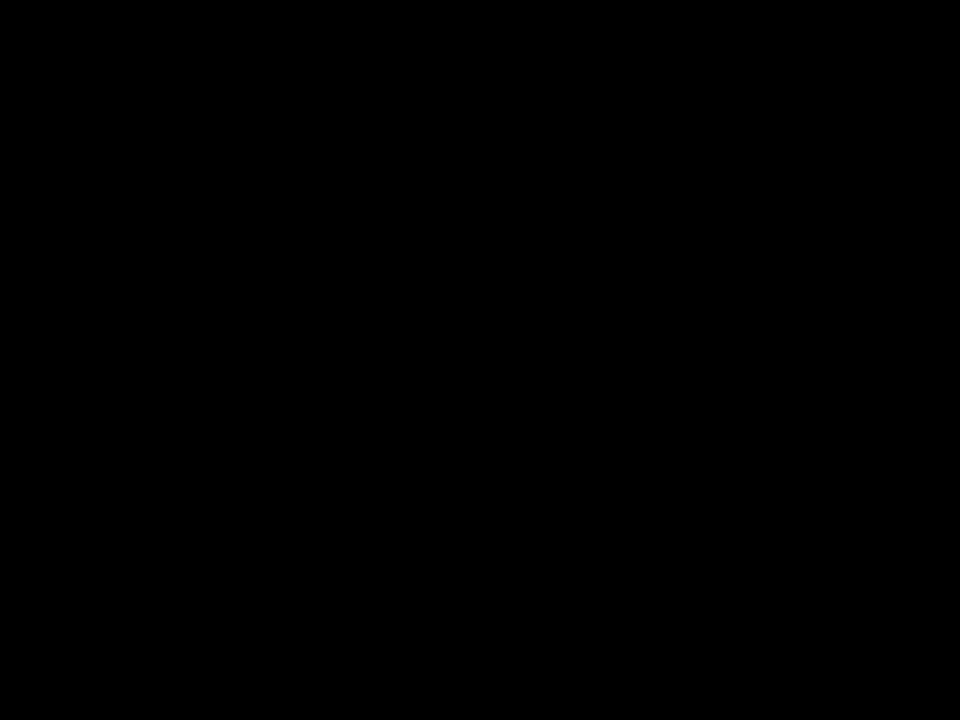